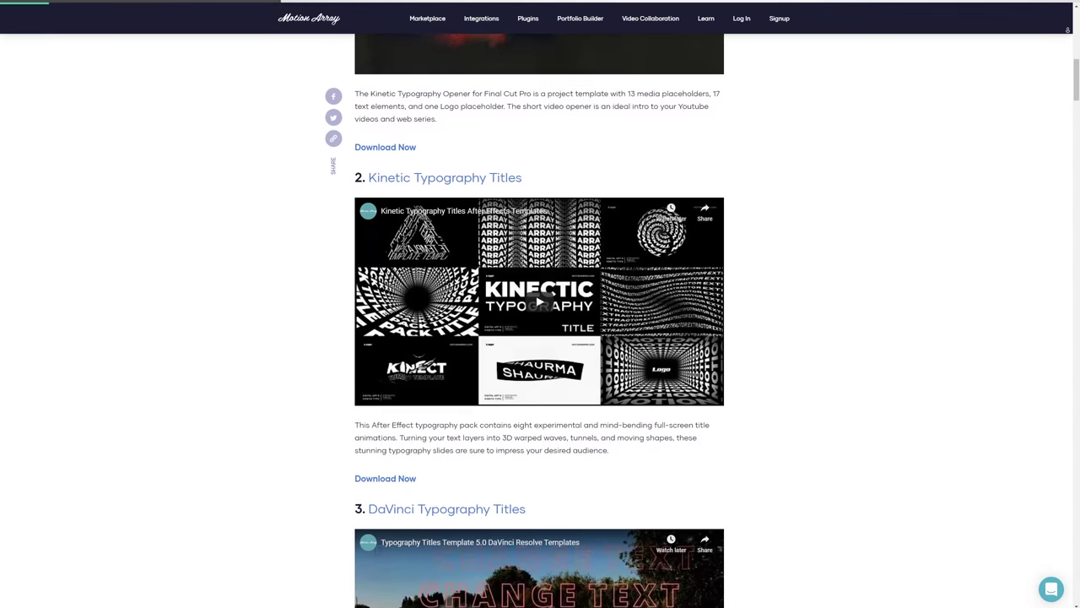
- Browse the kinetic typography template list on the Motion Array page, from Kinetic Typography Titles to Kinetic Typography 1
scroll(541, 338, down, 2)
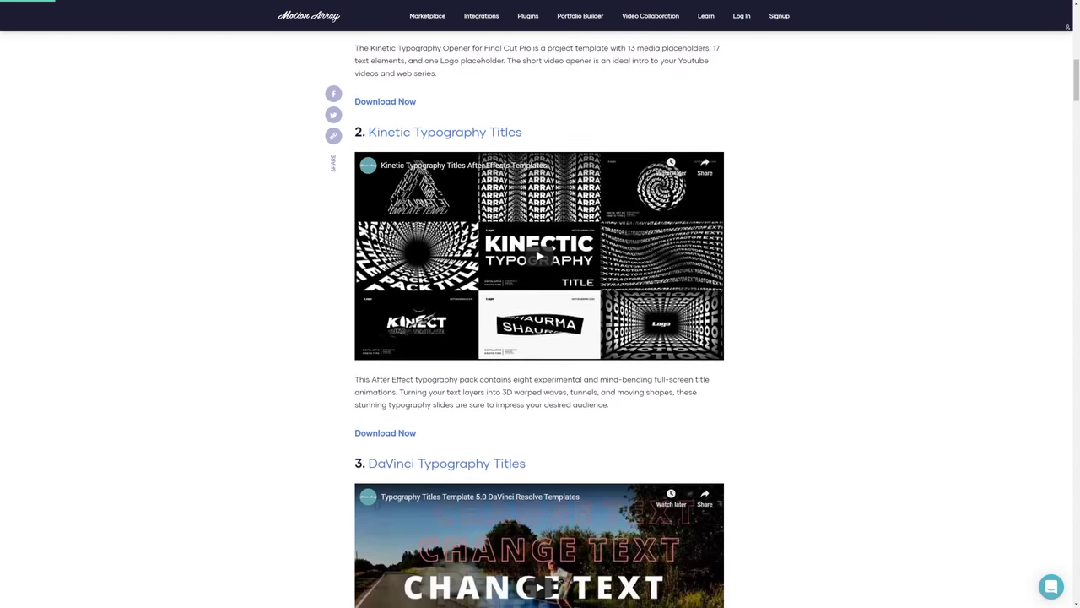
scroll(540, 337, down, 2)
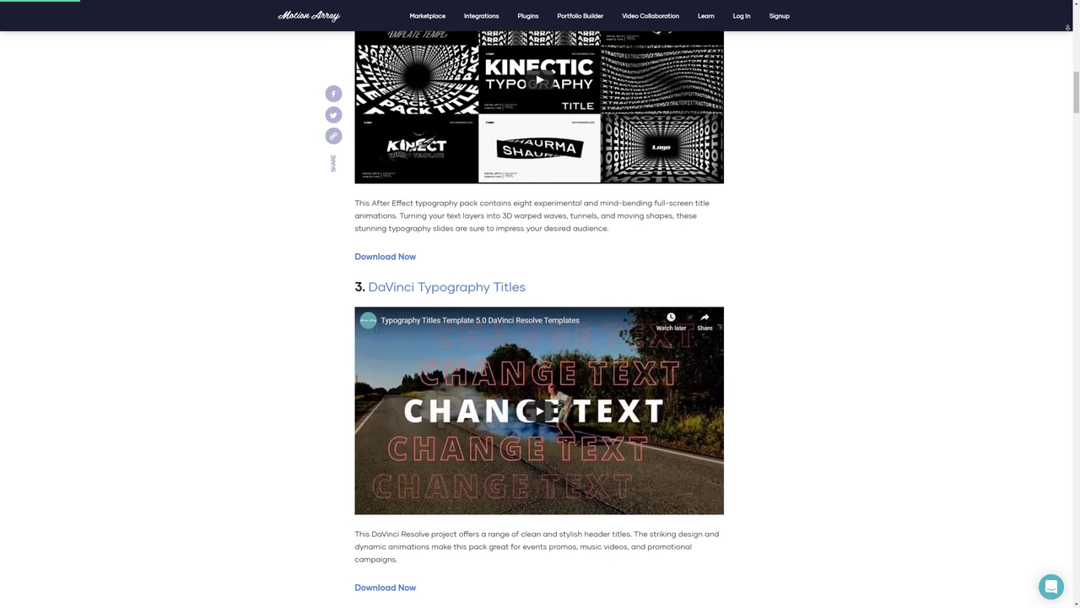
scroll(540, 337, down, 2)
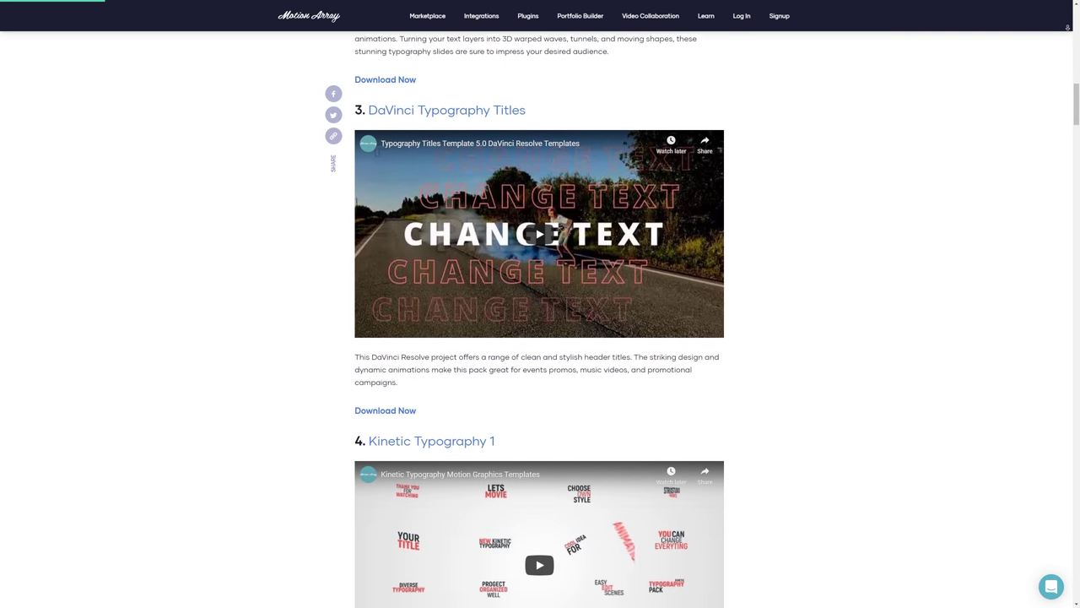
scroll(540, 337, down, 2)
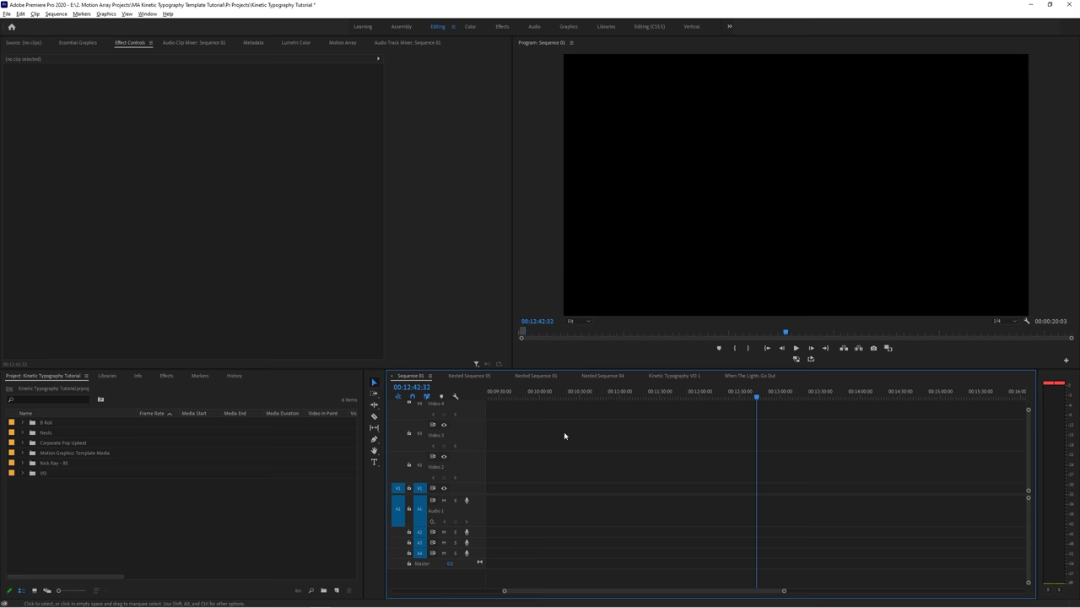
- Switch to Premiere Pro and install the Typography 16 motion graphics template from the Adobe After Effects CC 2019.1 folder
click(80, 43)
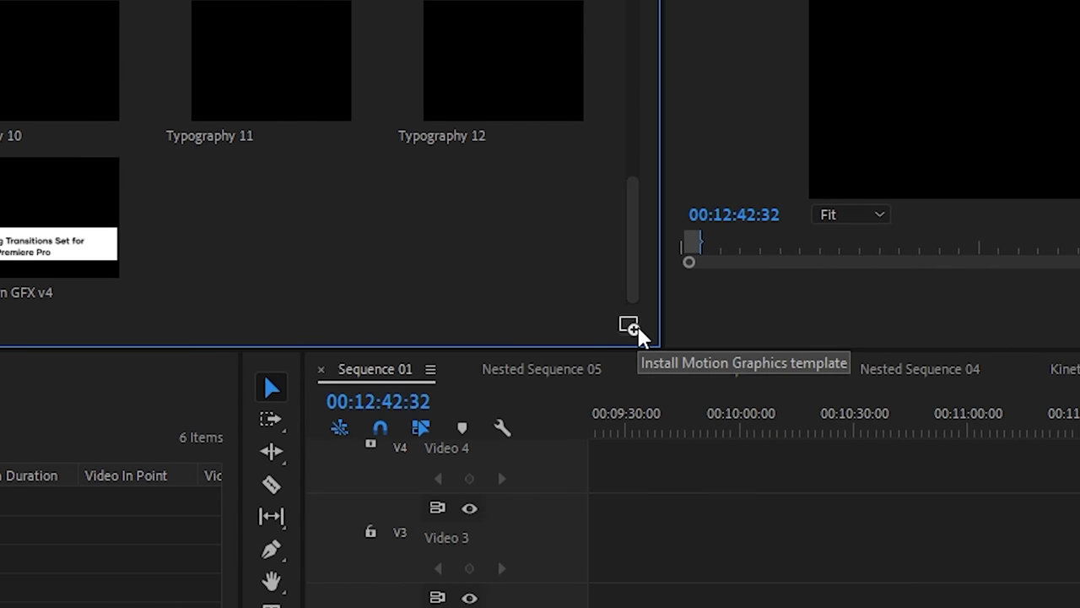
click(637, 326)
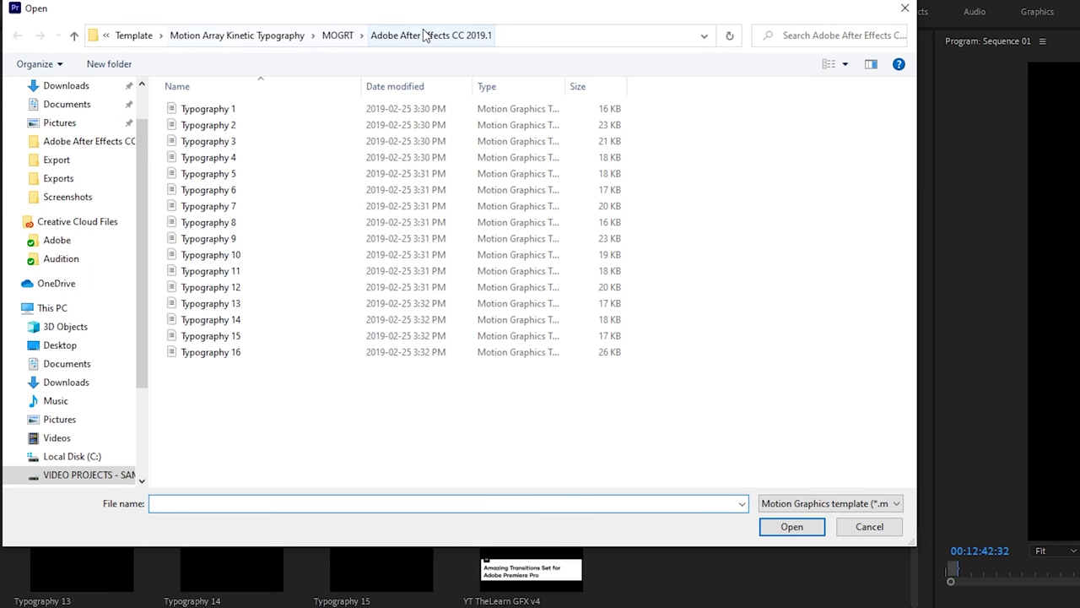
click(216, 353)
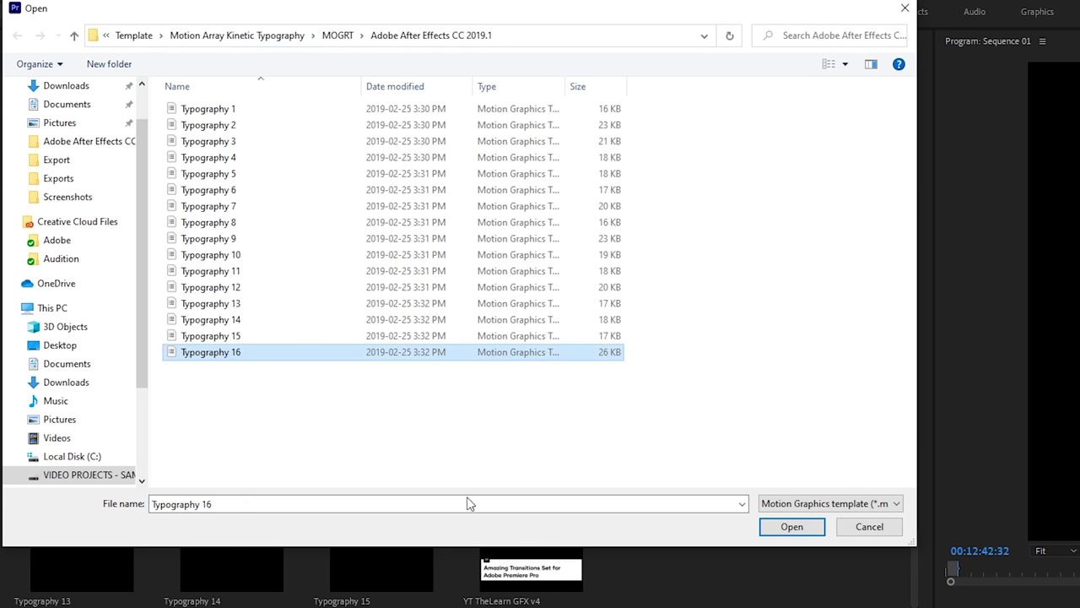
click(792, 532)
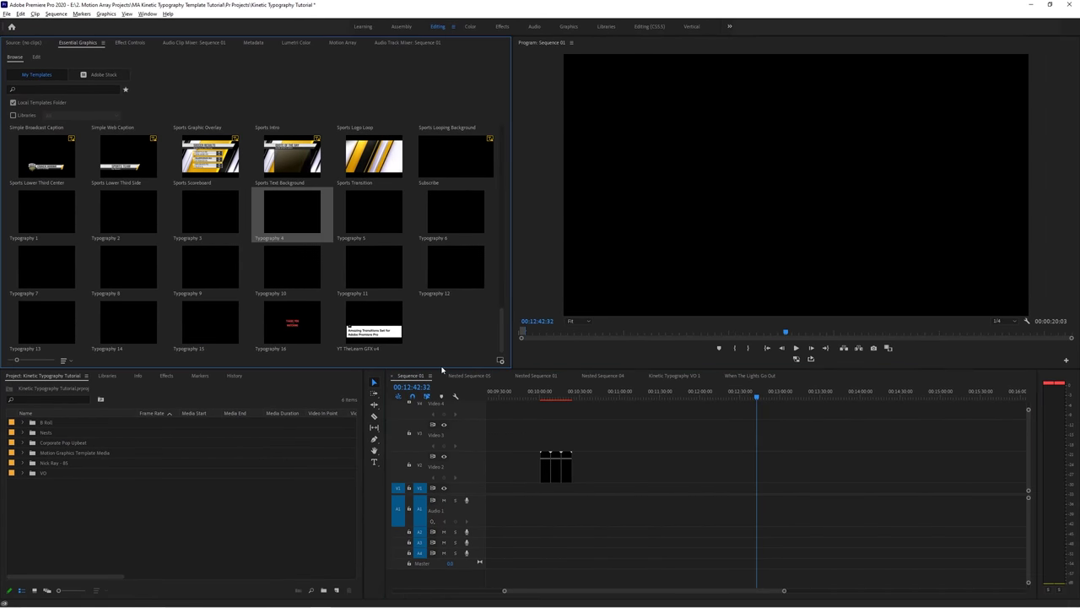
- Place the Typography 1 to 16 templates end to end on Video 2 and shift them together to start near 00:11:15:00
drag(441, 369, 576, 467)
drag(374, 213, 586, 467)
drag(455, 213, 597, 467)
drag(46, 268, 608, 466)
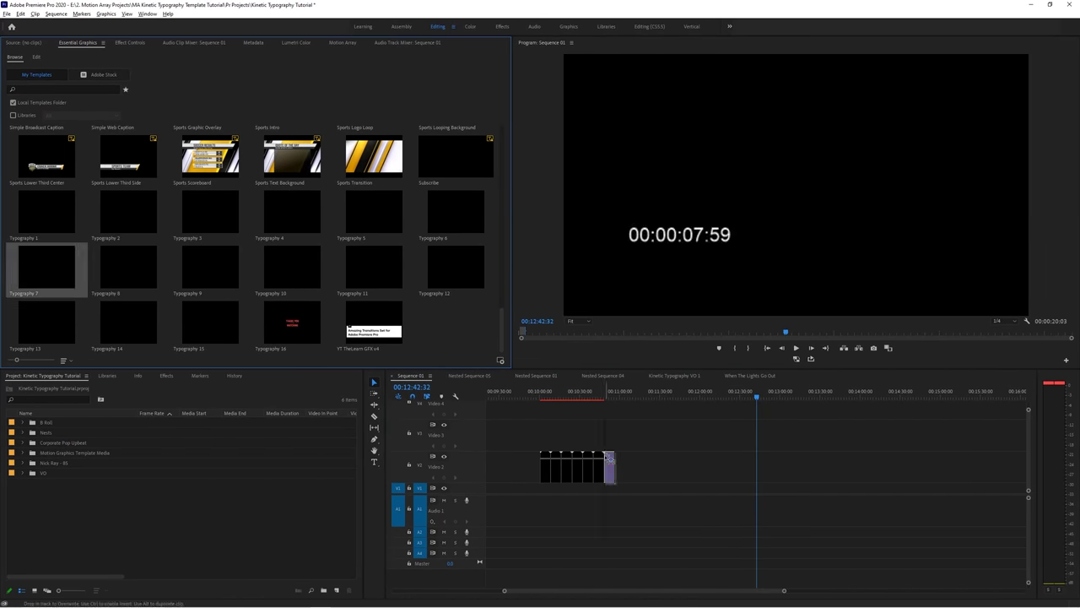
drag(128, 267, 618, 466)
drag(210, 268, 630, 467)
drag(292, 267, 640, 467)
drag(374, 267, 706, 467)
drag(726, 435, 542, 473)
drag(598, 468, 696, 469)
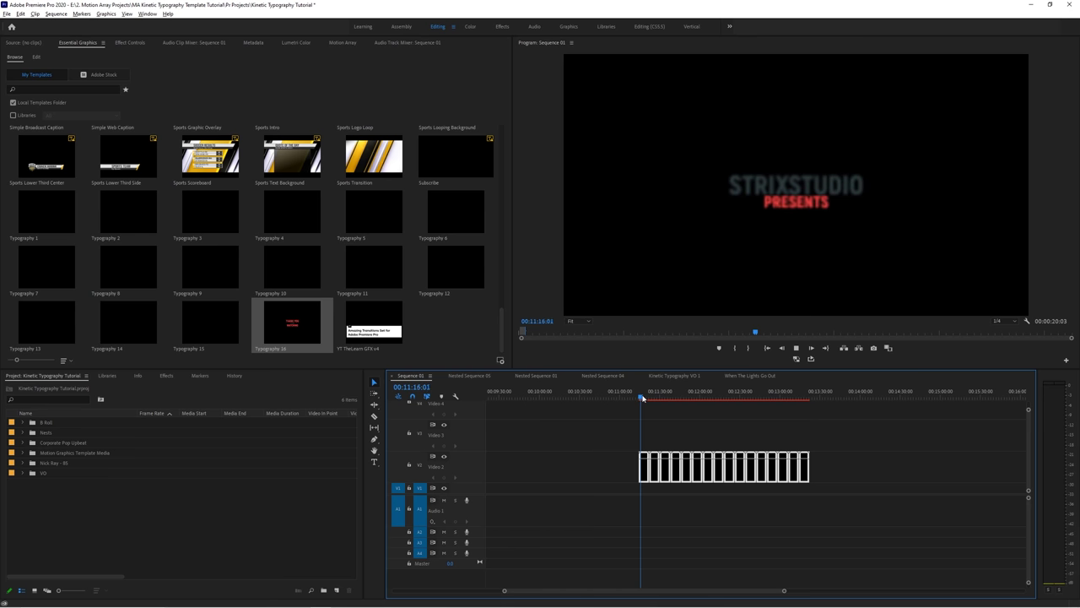
- Preview the first typography clips and set the program playback resolution to 1/2
click(647, 396)
drag(647, 396, 659, 394)
click(1004, 322)
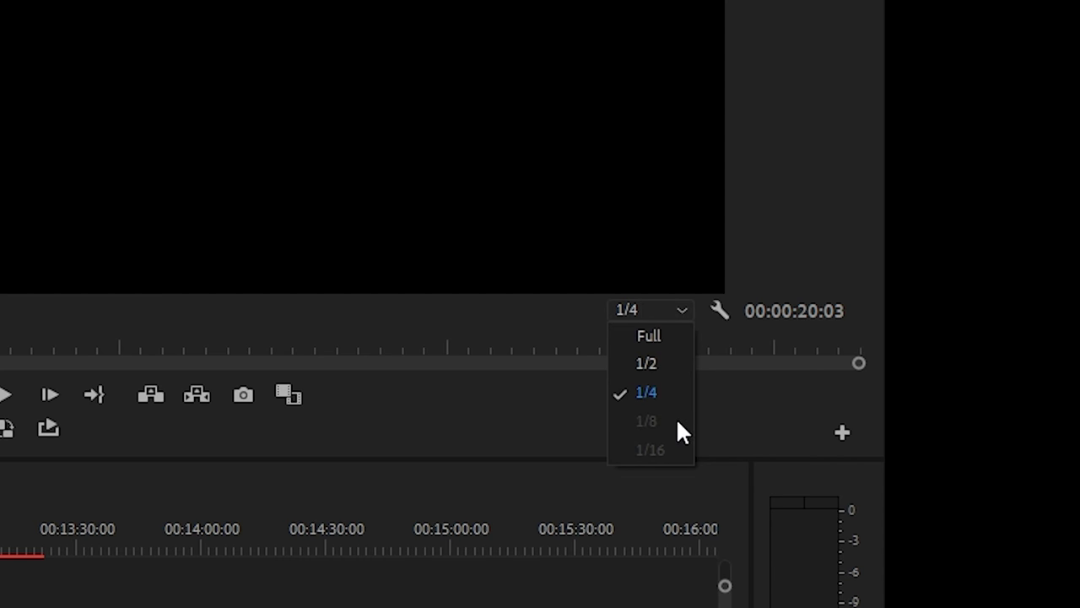
click(675, 363)
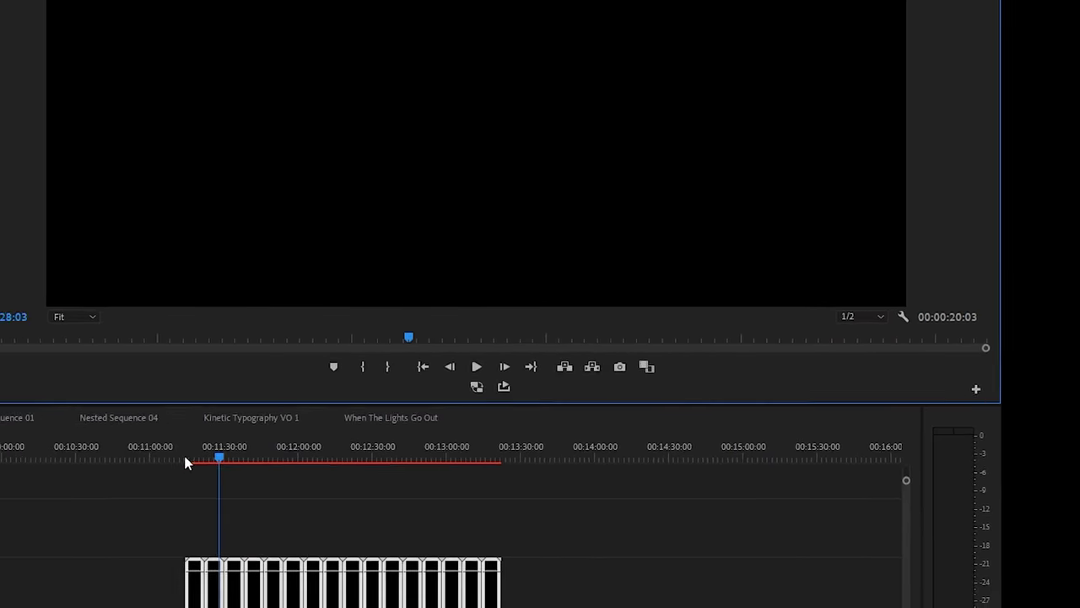
- Preview the typography animations from the first clip up to about 00:11:40:00
click(201, 453)
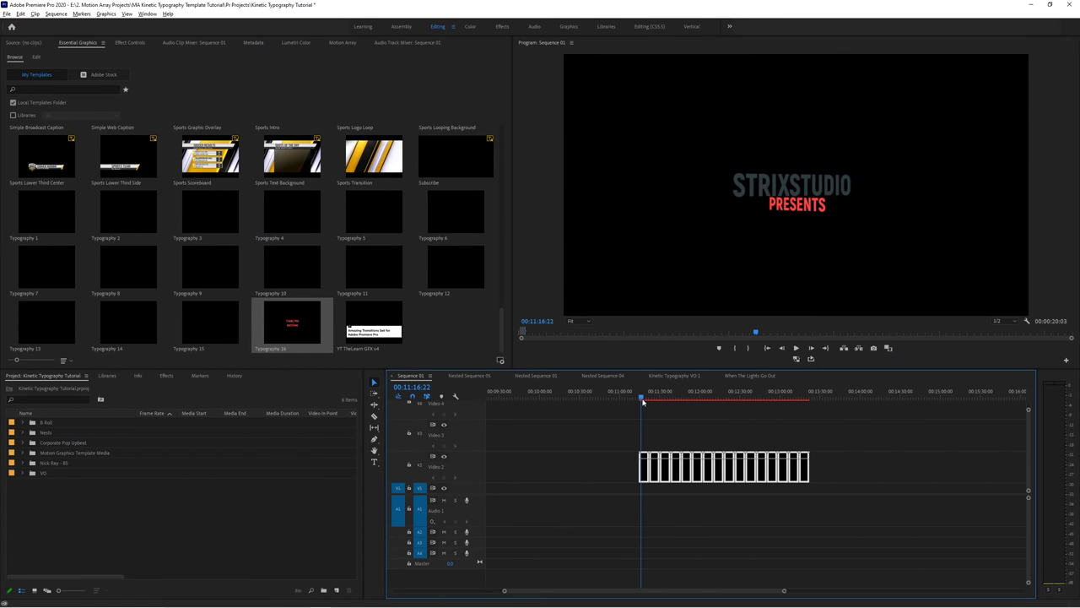
drag(642, 402, 651, 397)
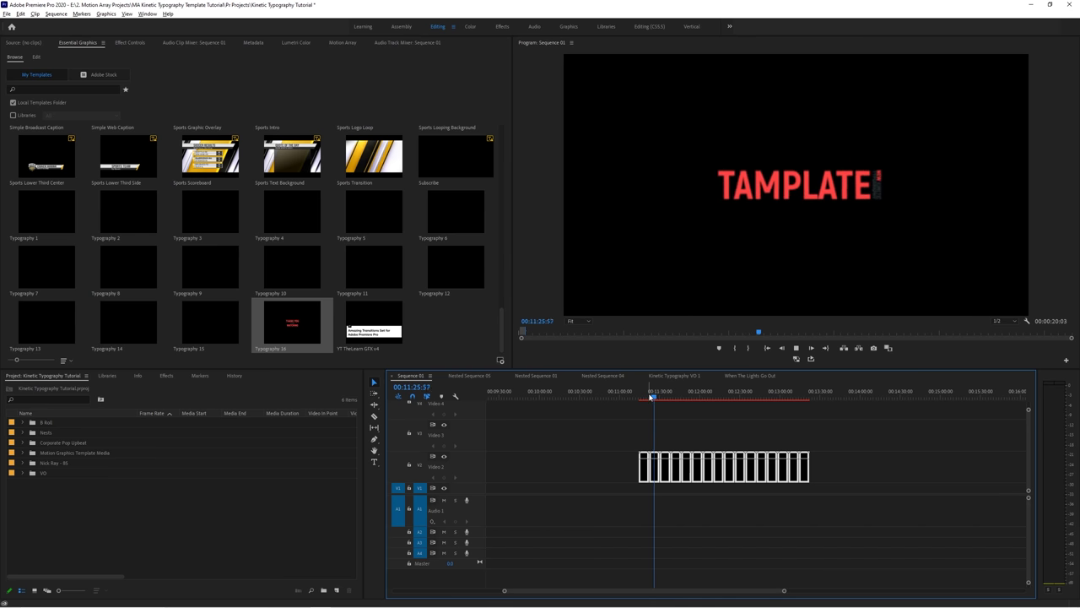
drag(652, 396, 653, 396)
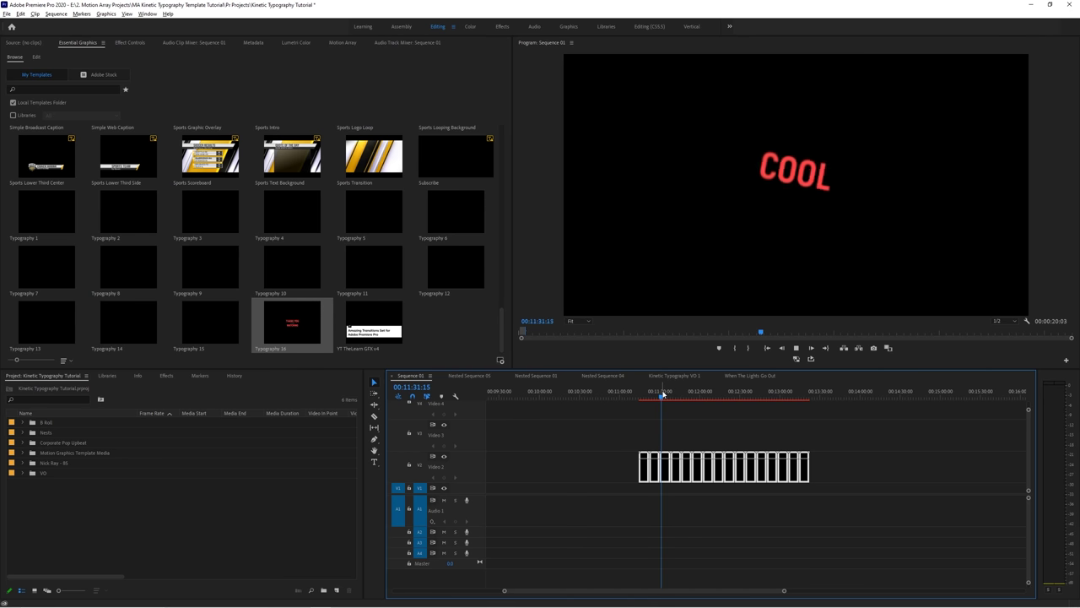
drag(662, 394, 675, 394)
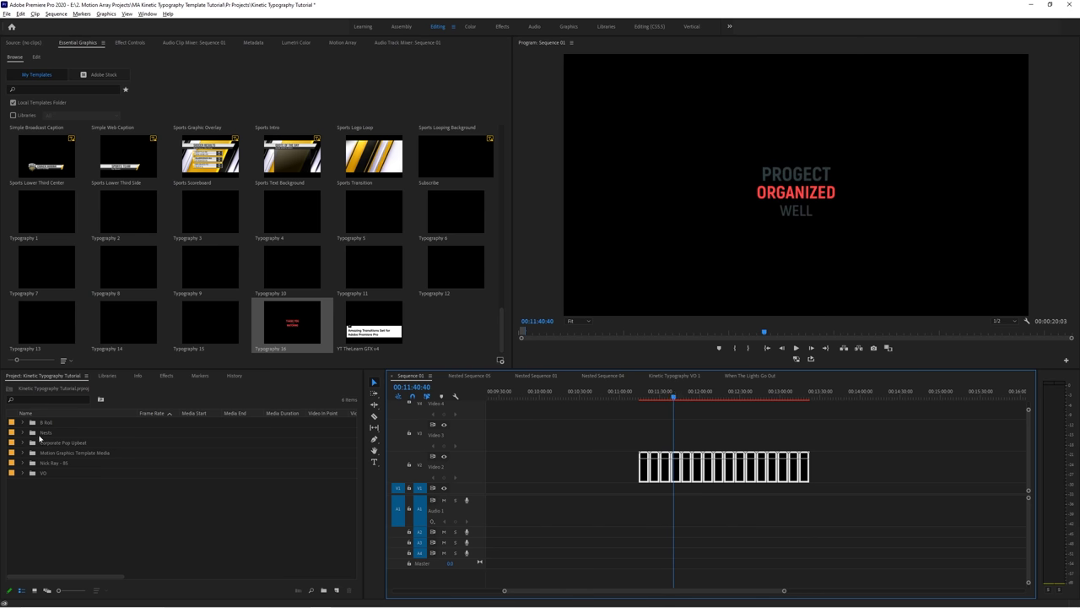
- Add Corporate Pop Upbeat.wav from its bin to Audio 1, starting at about 00:10:43:00, and play its opening
click(24, 443)
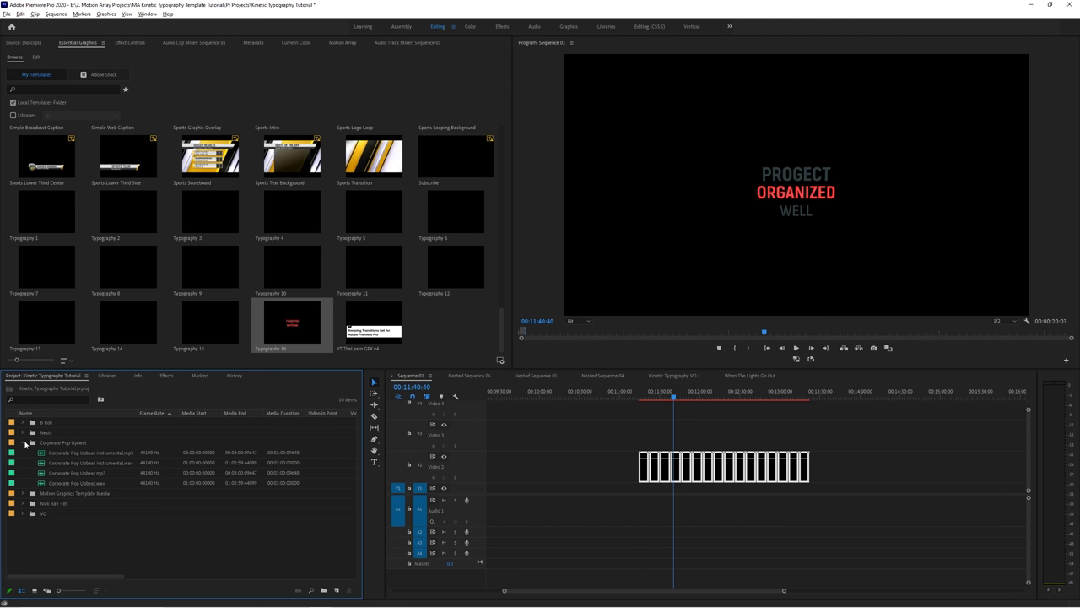
click(76, 484)
drag(509, 481, 595, 503)
click(598, 397)
key(space)
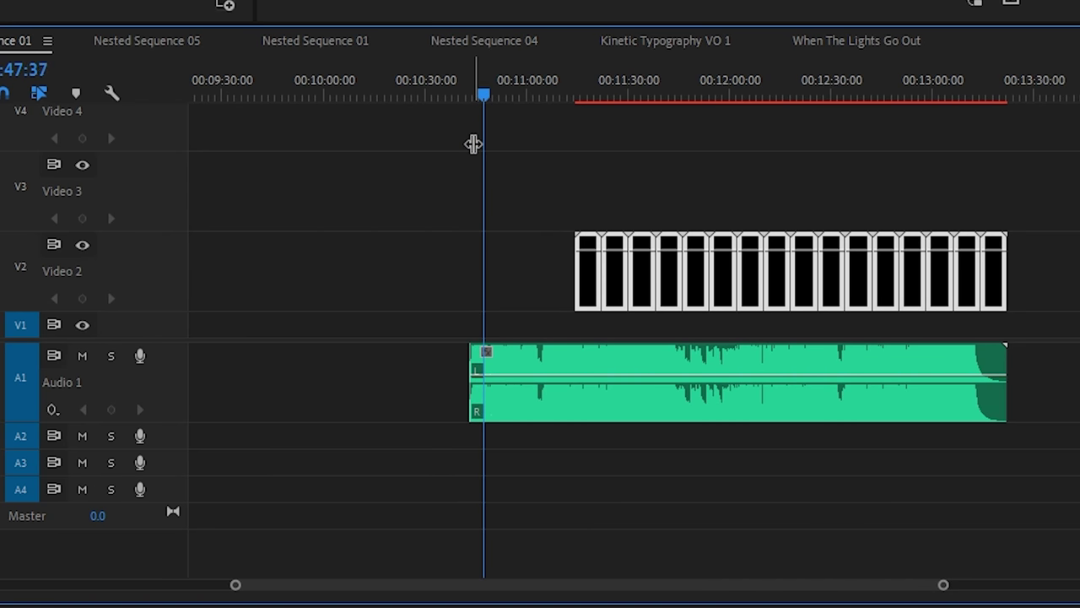
key(space)
key(v)
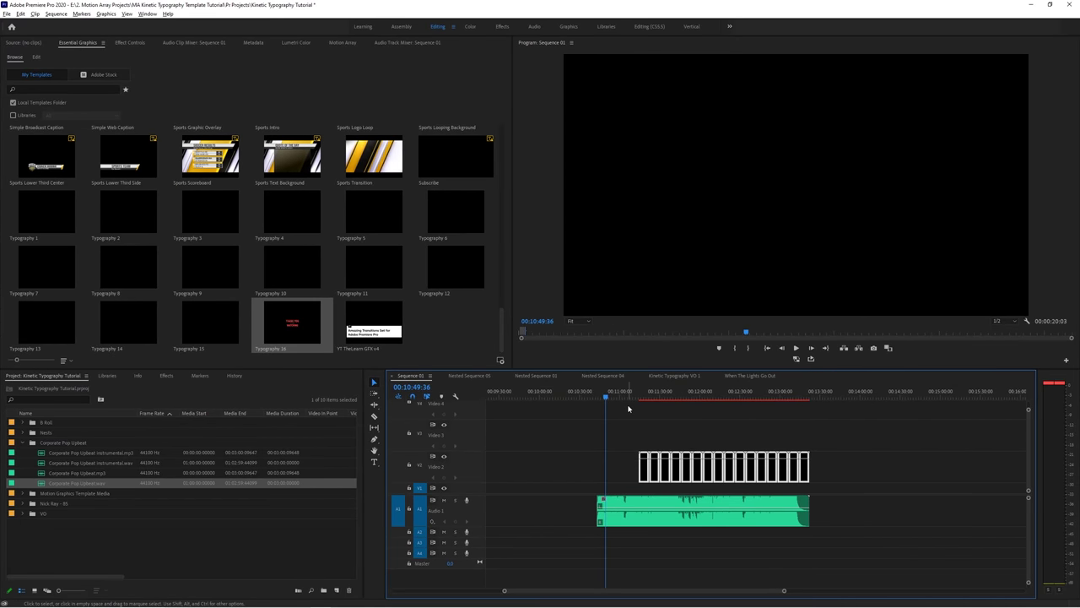
- Play the music from about 00:10:43:00 and preview the Typography 1 and Typography 2 clips in a closer timeline view
drag(634, 402, 662, 401)
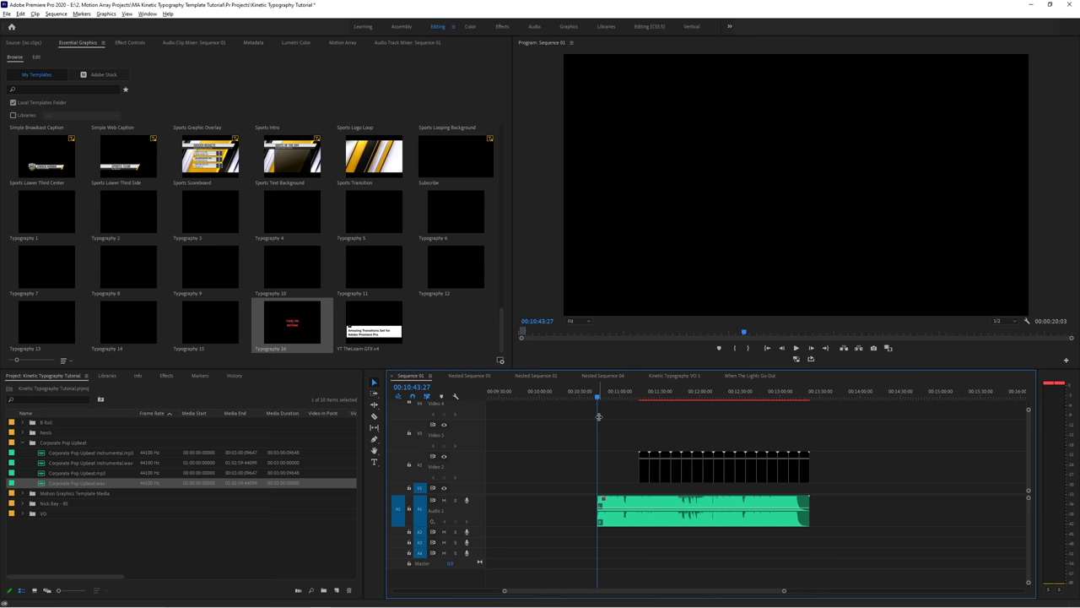
key(space)
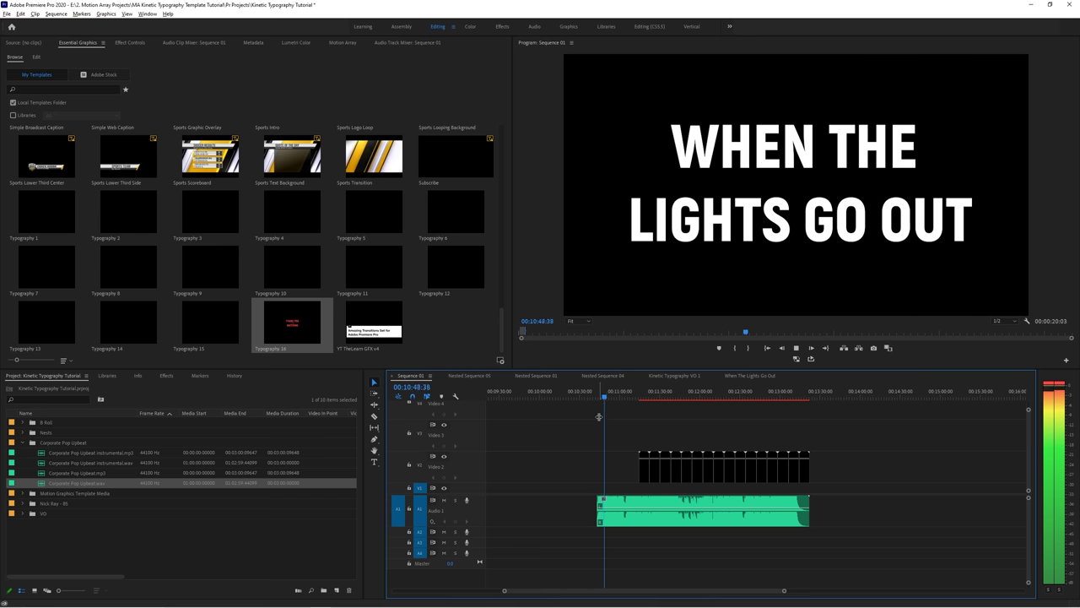
key(space)
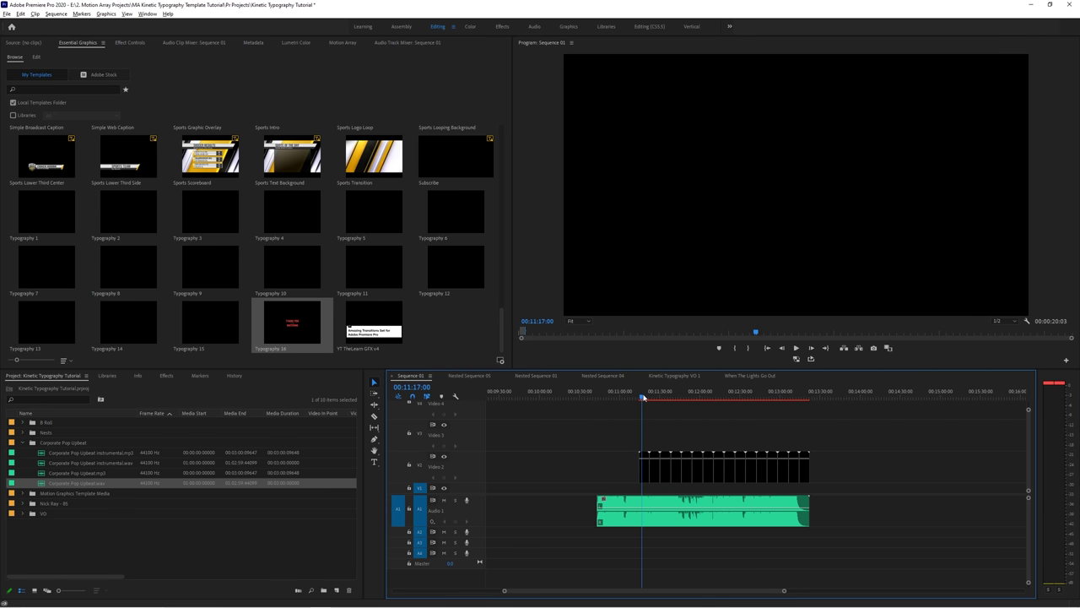
drag(643, 397, 650, 397)
key(=)
key(=)
key(=)
drag(759, 398, 765, 399)
key(space)
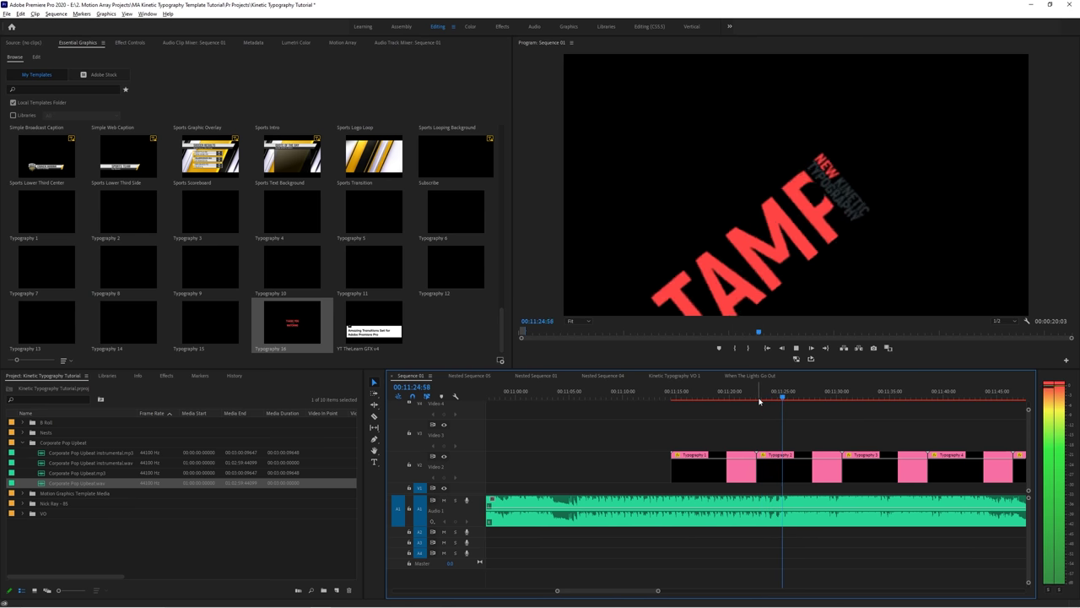
key(space)
- Move the Typography 2 clip on Video 2 to start at 00:10:44:25 and set the playhead to 00:10:46:52
key(minus)
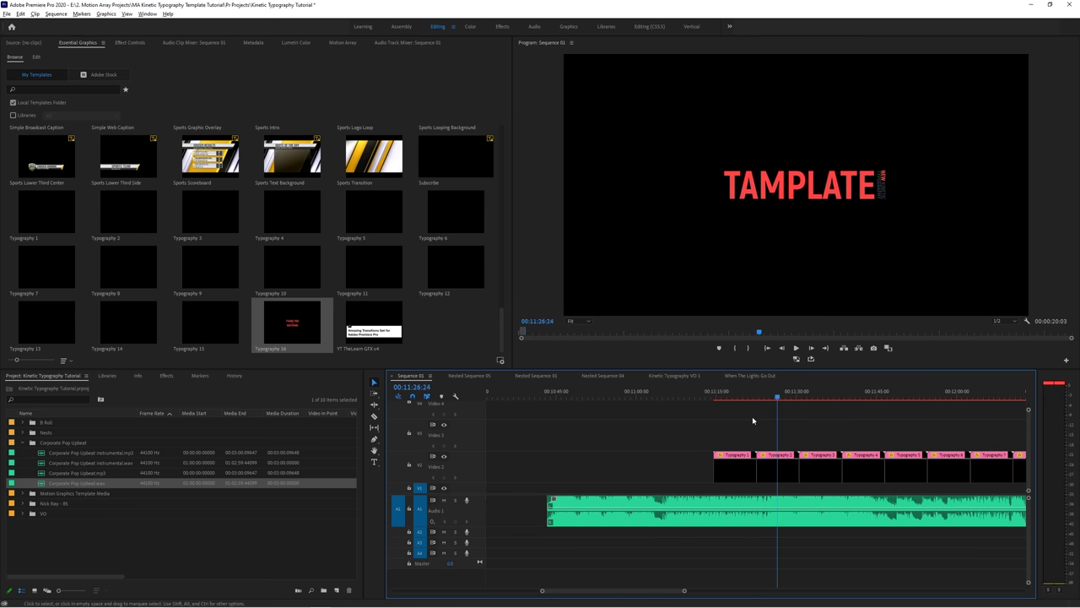
drag(766, 471, 562, 483)
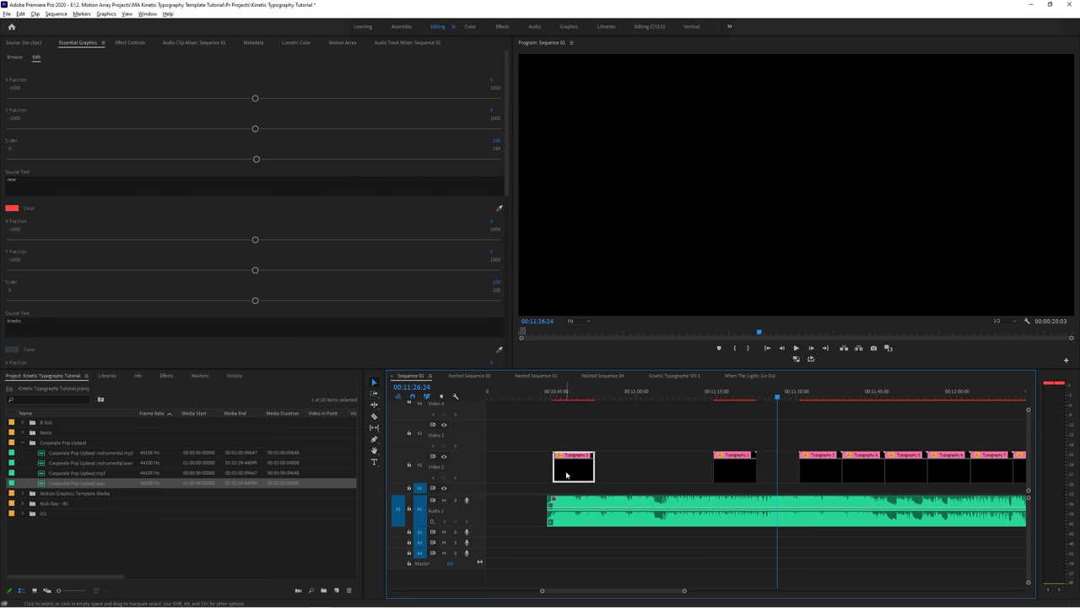
click(583, 395)
drag(584, 395, 565, 417)
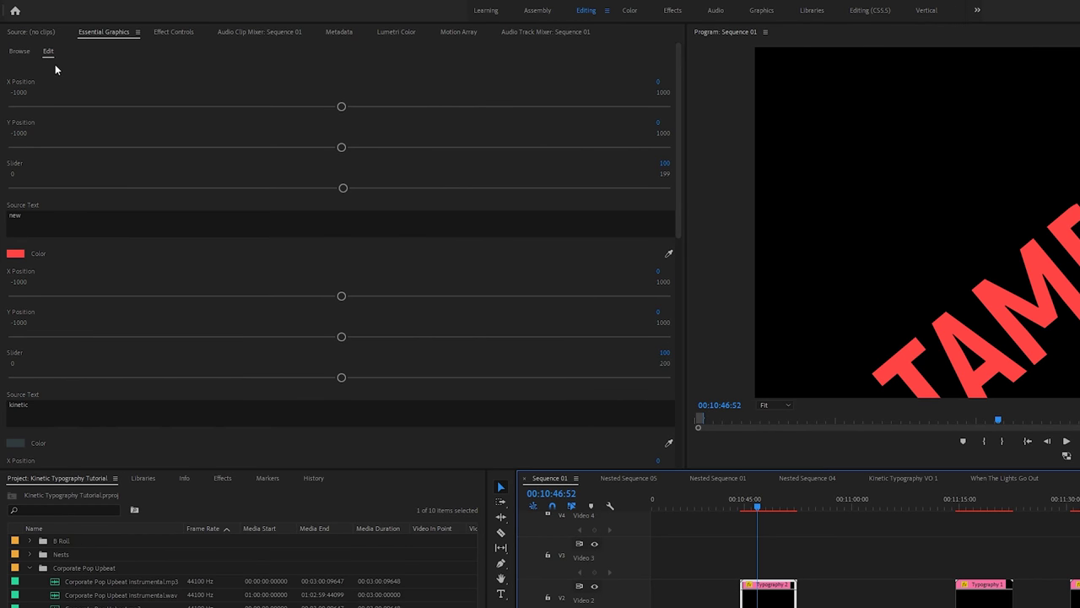
- Set the Typography 2 clip's four source texts to When, The, Lights and Go, and set the playhead to 00:10:46:19
click(47, 53)
click(59, 220)
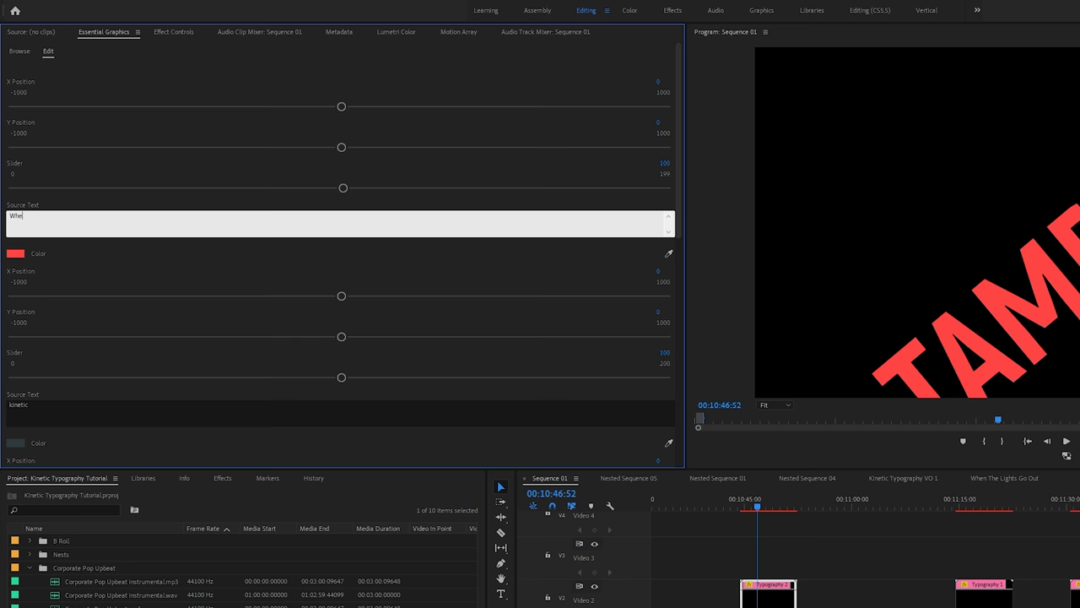
click(53, 407)
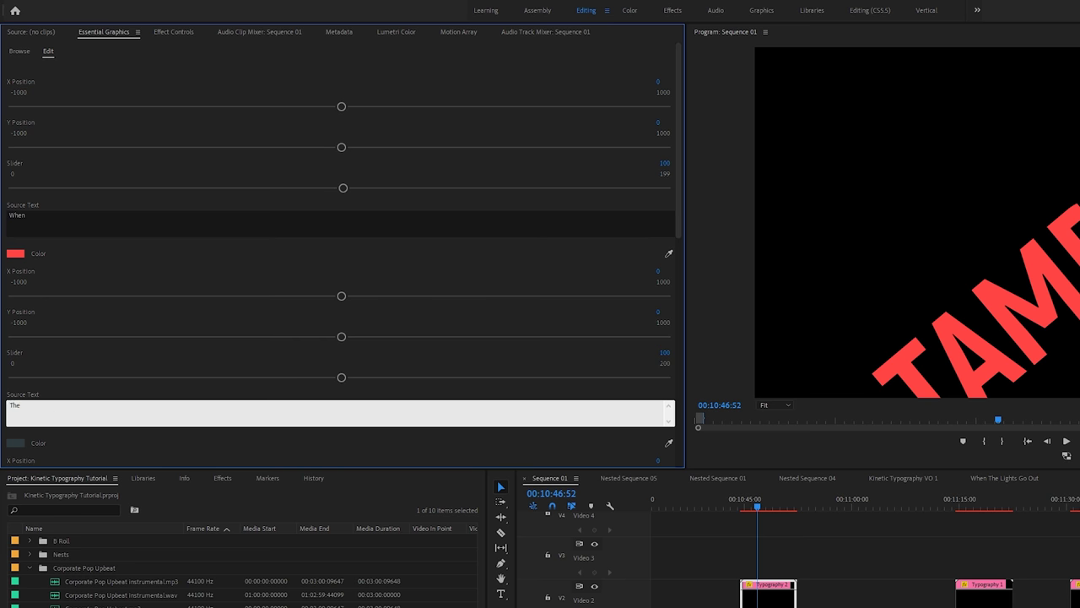
click(36, 394)
drag(678, 216, 678, 358)
click(208, 292)
text(Lights)
click(207, 273)
drag(679, 274, 678, 367)
click(253, 287)
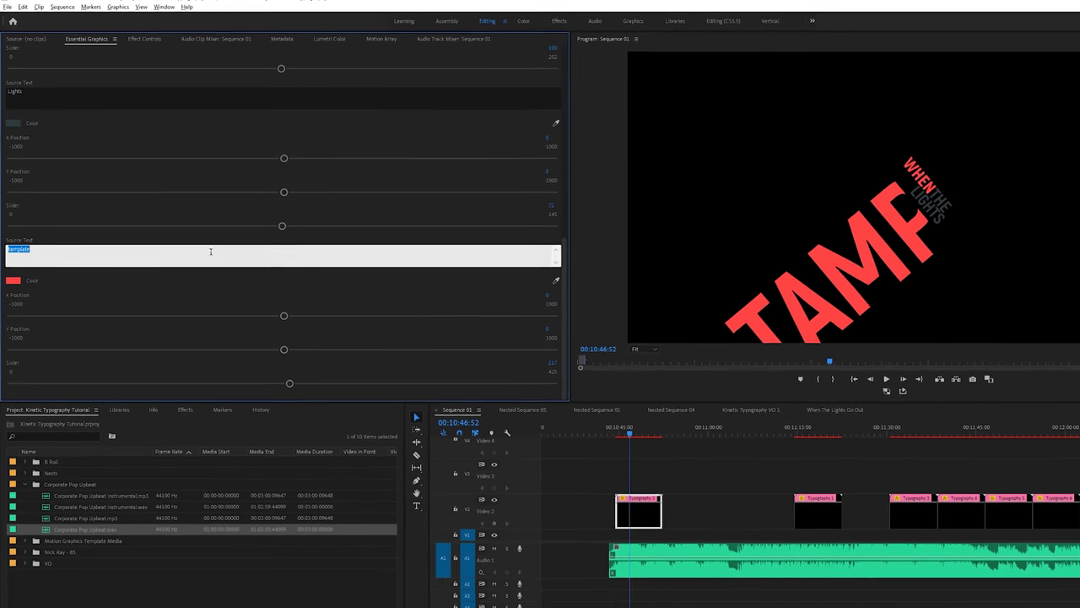
text(Go)
drag(632, 431, 627, 436)
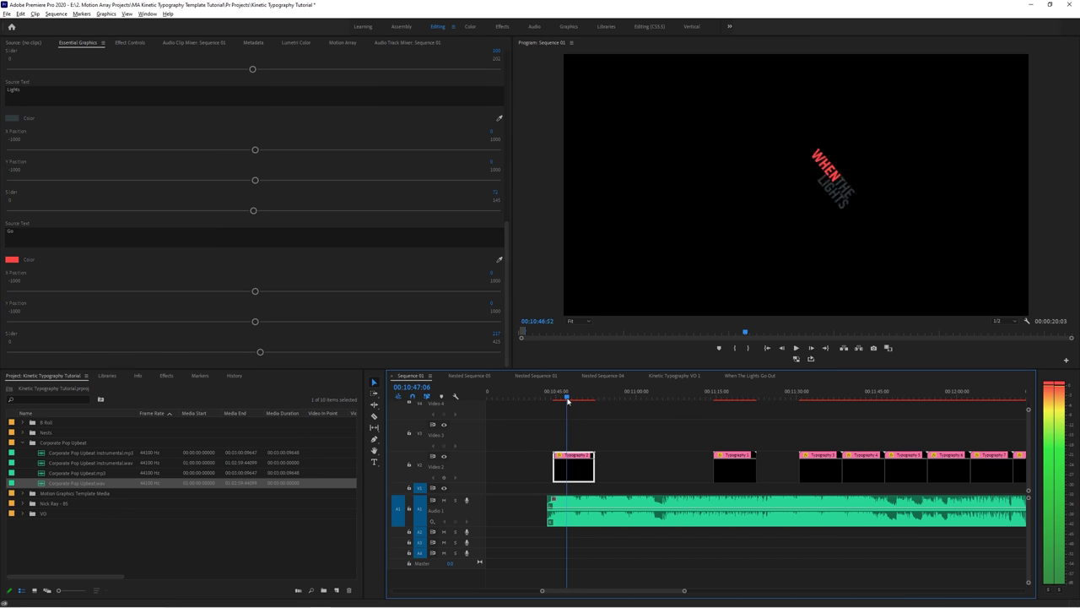
drag(568, 401, 562, 400)
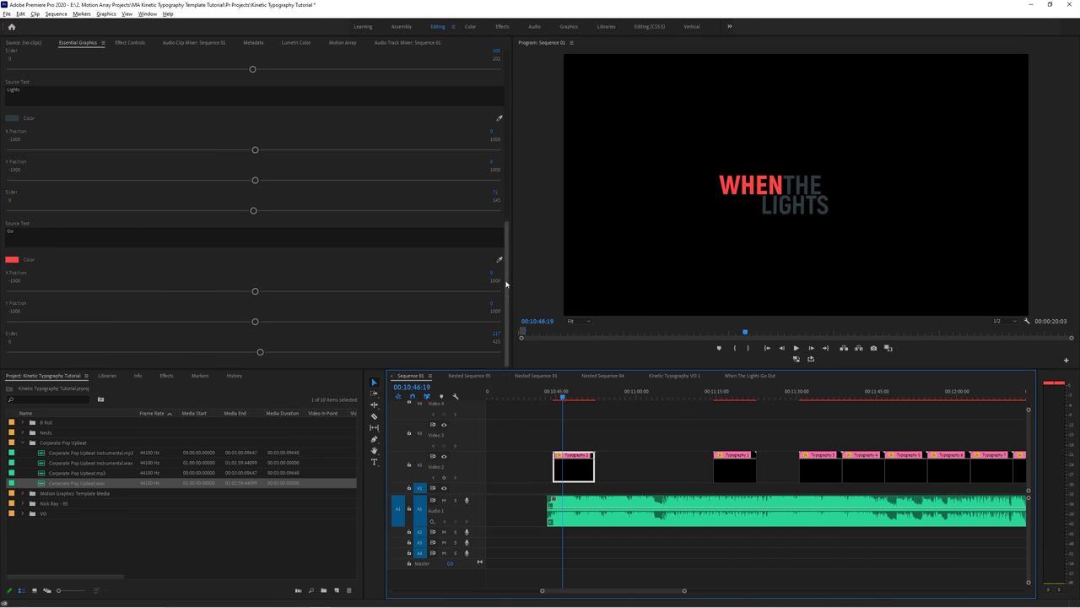
- Try shifting the X and Y position controls between the When and The texts, and undo the changes
drag(507, 284, 489, 79)
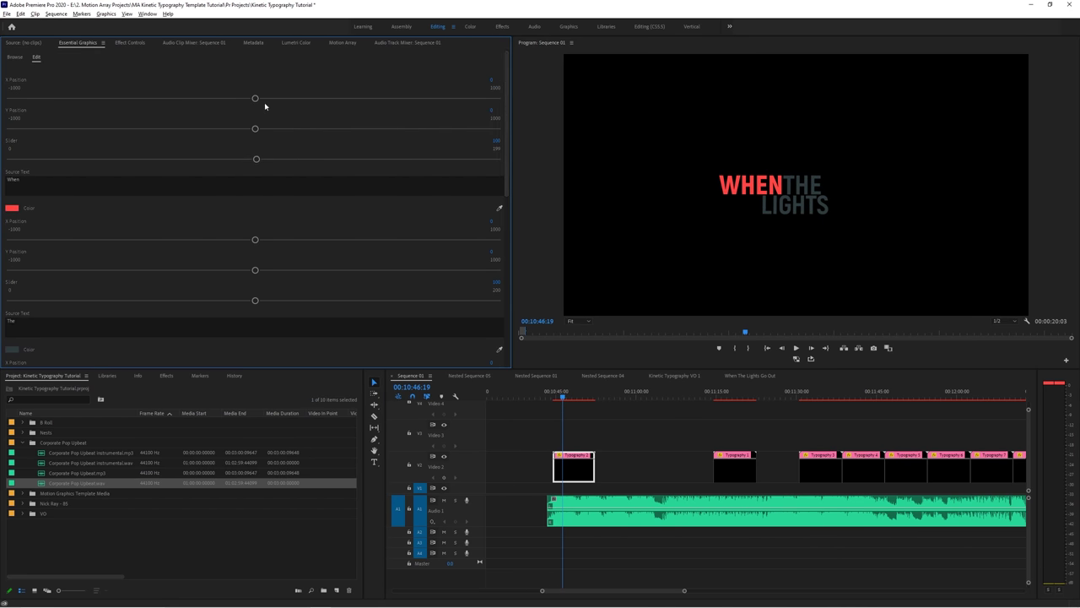
drag(256, 240, 214, 270)
key(ctrl+z)
key(ctrl+z)
mouse_move(254, 300)
mouse_down()
mouse_move(380, 298)
mouse_move(255, 299)
mouse_up()
- Change the colour of the word The to white (FFFFFF) and the word Lights to near white
scroll(253, 253, down, 5)
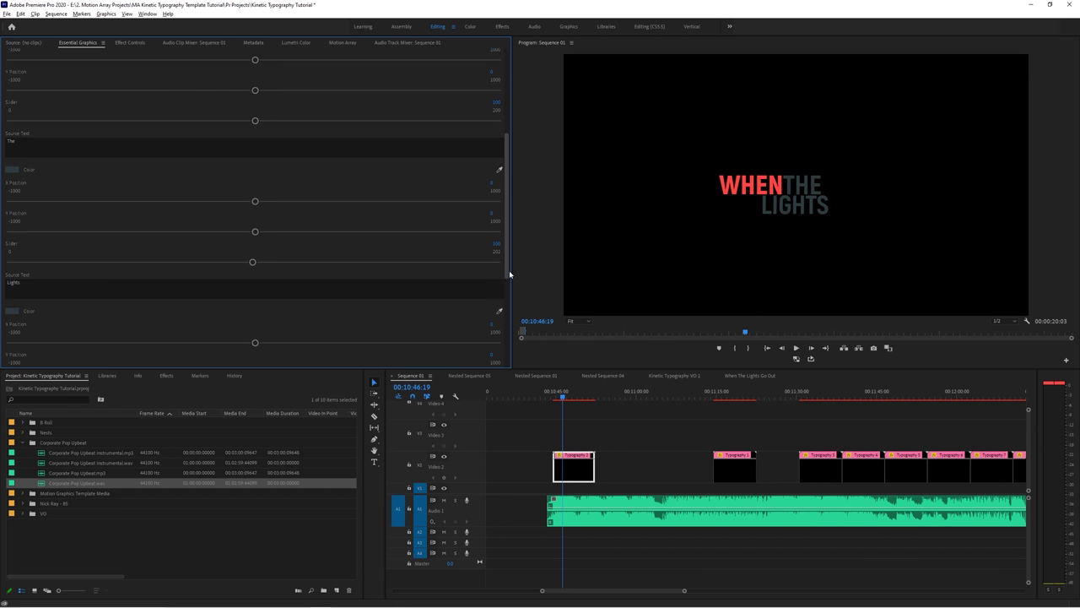
click(12, 167)
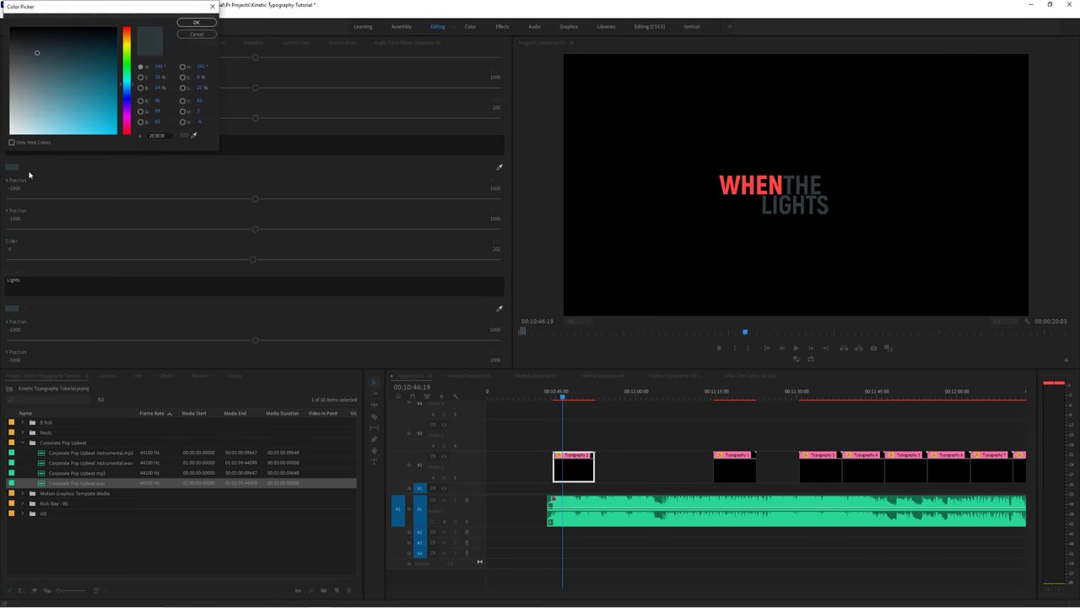
click(195, 22)
scroll(498, 177, down, 3)
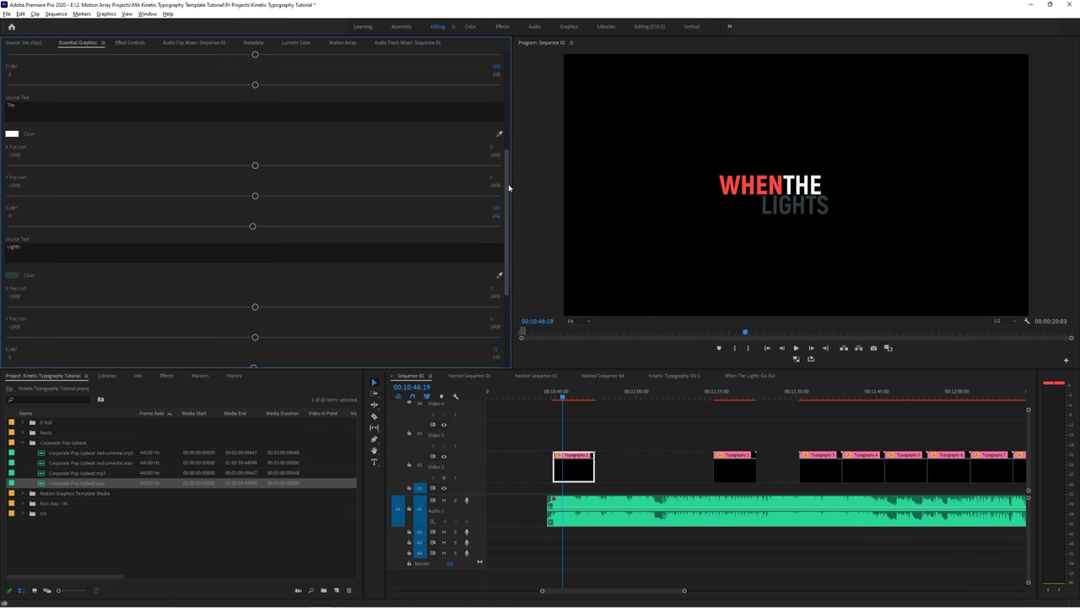
click(12, 186)
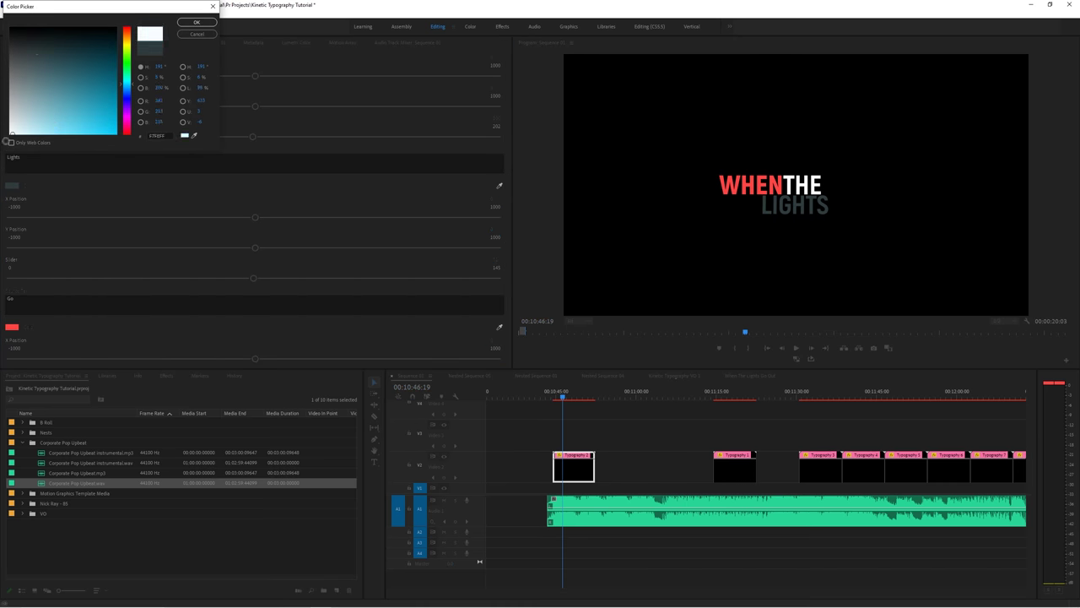
click(199, 22)
- Set the controls between the Lights and Go texts to about -96 for X Position and about 111 for Slider
drag(254, 217, 231, 219)
drag(253, 278, 383, 278)
drag(563, 393, 571, 396)
- Set the controls below the Go text to -1 for X Position, about -39 for Y Position and about 180 for Slider
drag(507, 319, 506, 351)
drag(255, 322, 244, 322)
drag(569, 397, 574, 397)
drag(255, 291, 254, 293)
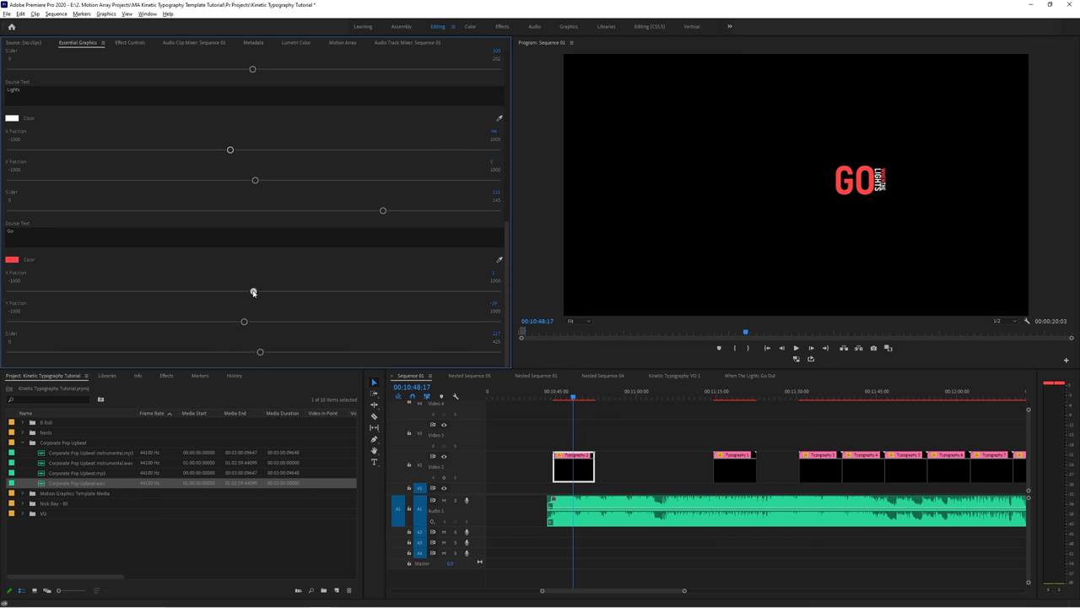
drag(251, 352, 224, 358)
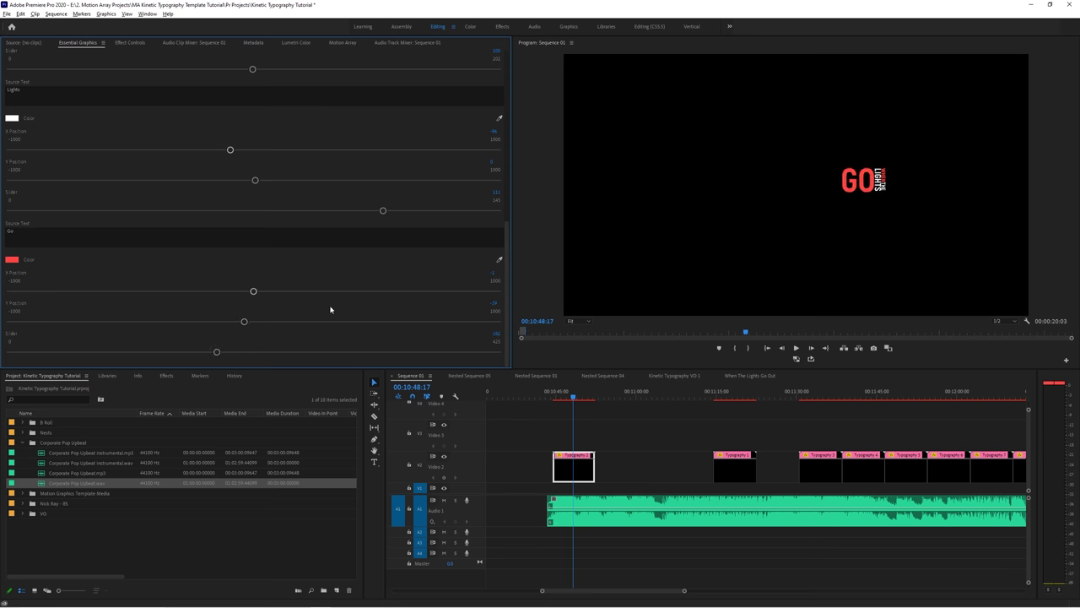
- Play the Typography 2 clip from its start, and display its Time Remapping Speed keyframes in the timeline
mouse_move(554, 397)
mouse_down()
mouse_move(564, 398)
mouse_move(555, 397)
mouse_up()
key(space)
click(556, 398)
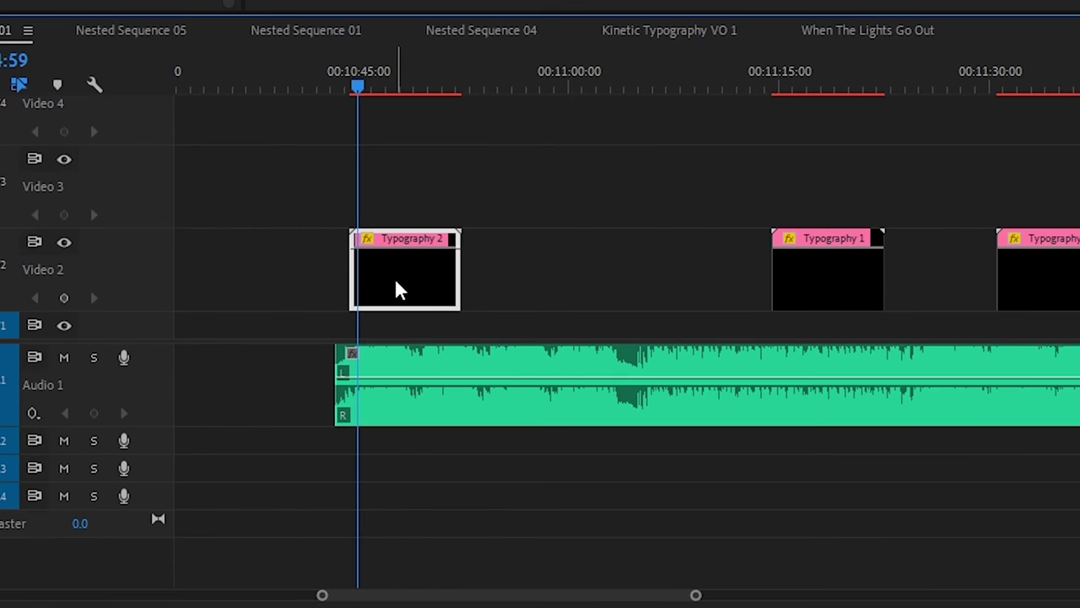
right_click(571, 473)
mouse_move(452, 266)
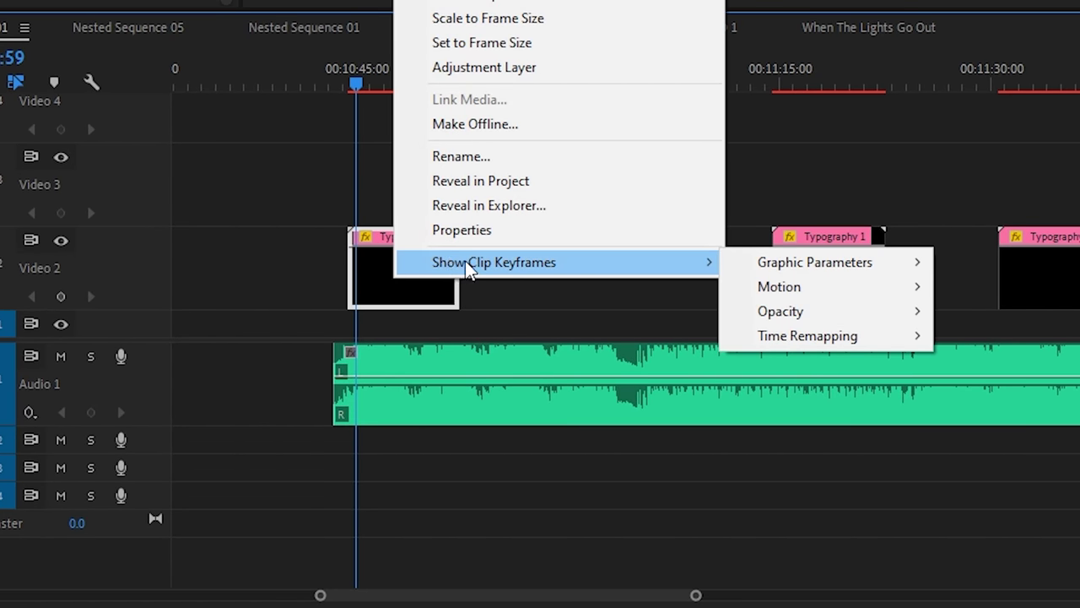
mouse_move(737, 335)
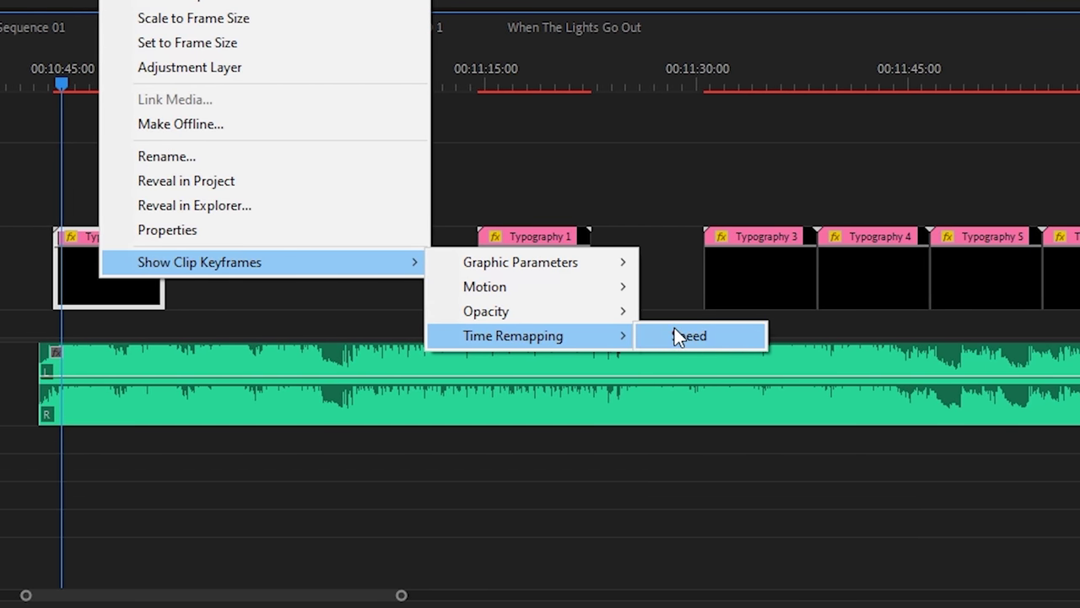
click(656, 336)
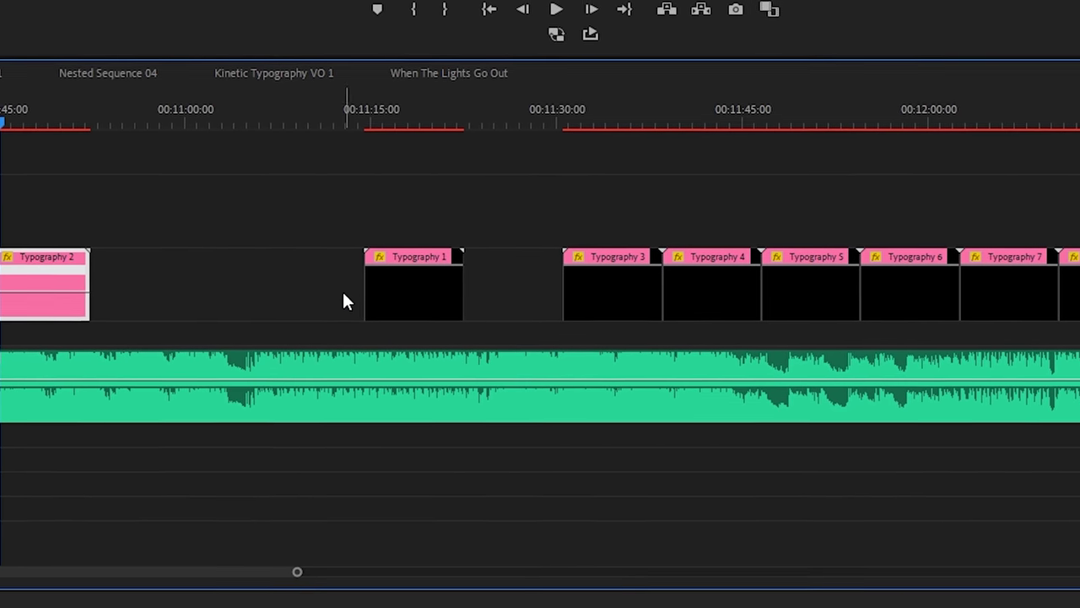
- Find where the animation should speed up, and add a speed keyframe to the Typography 2 clip at 00:10:45:07
key(=)
key(=)
drag(491, 126, 545, 141)
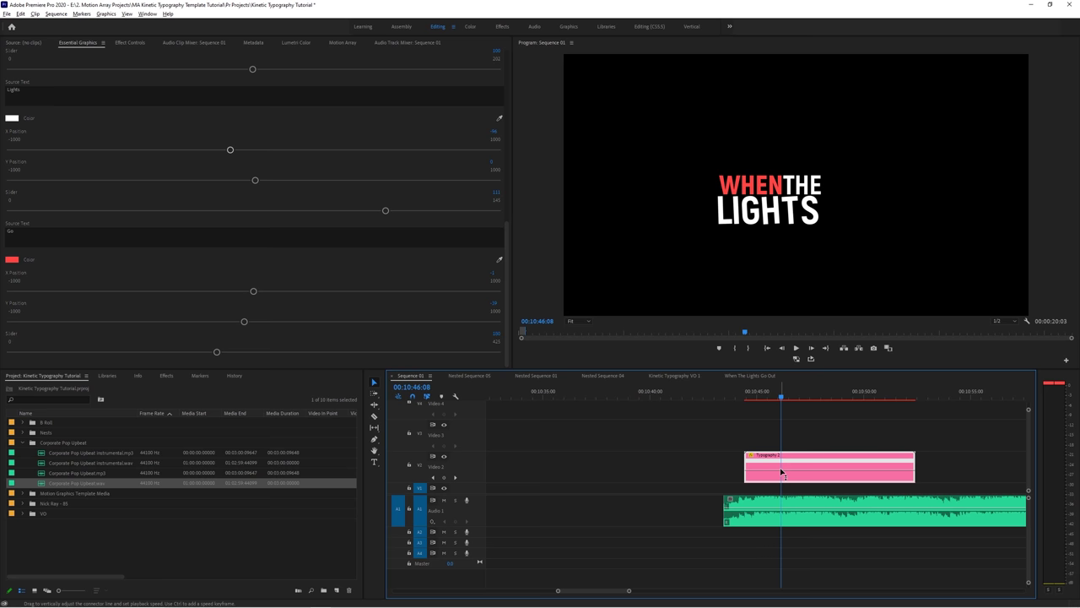
click(747, 397)
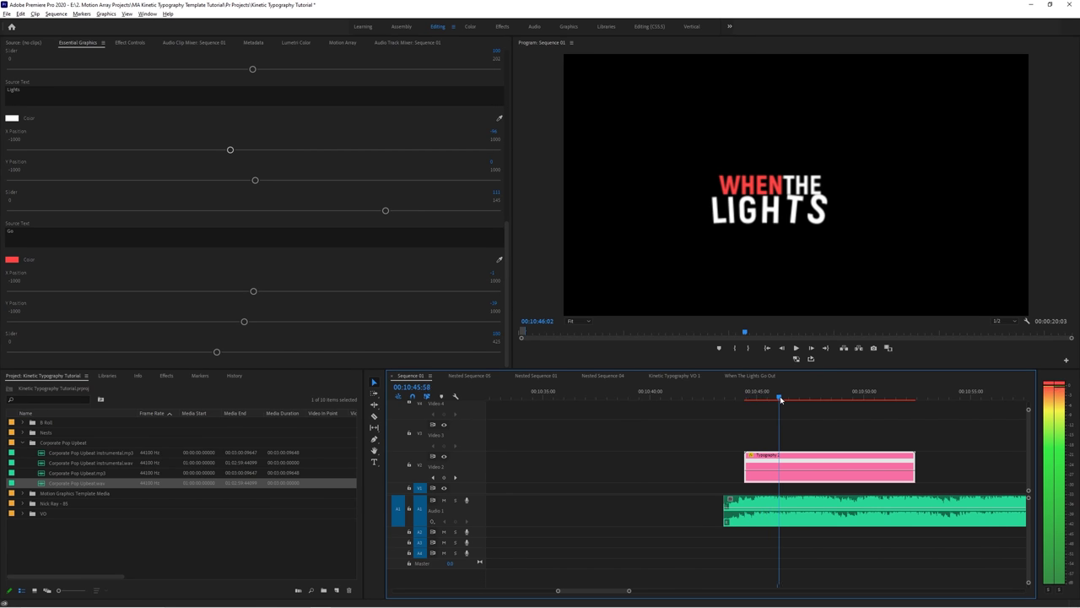
key(space)
mouse_move(765, 399)
mouse_down()
mouse_move(776, 400)
mouse_move(763, 401)
mouse_up()
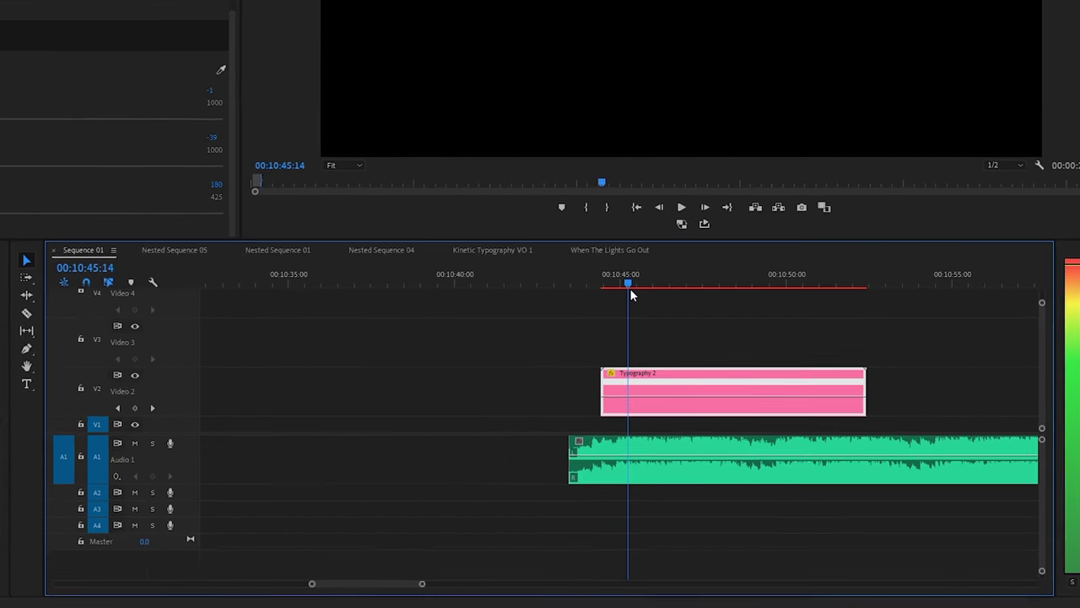
drag(631, 289, 627, 291)
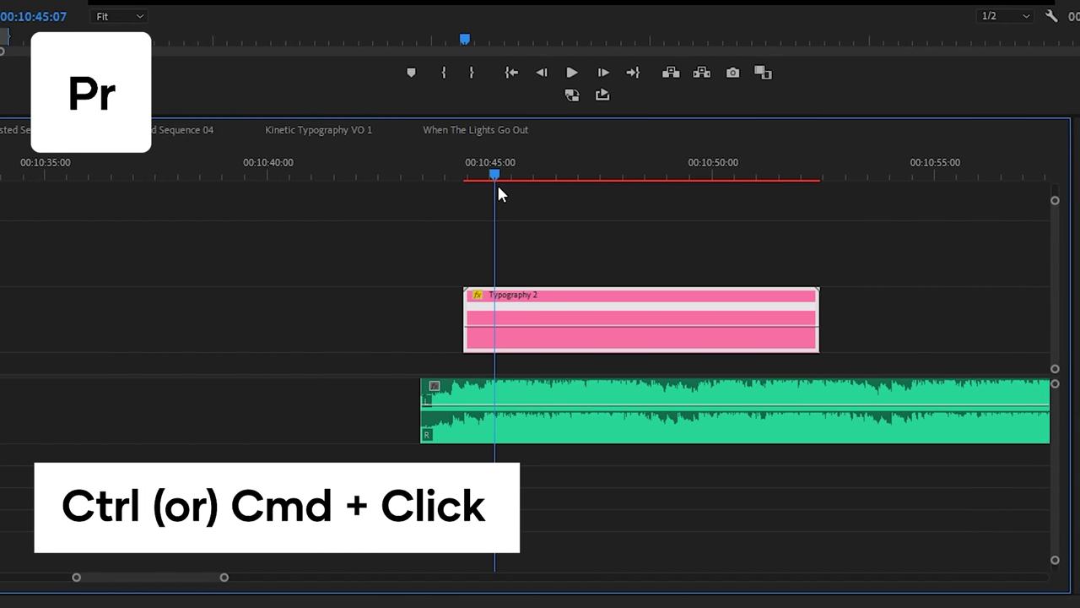
ctrl+click(496, 327)
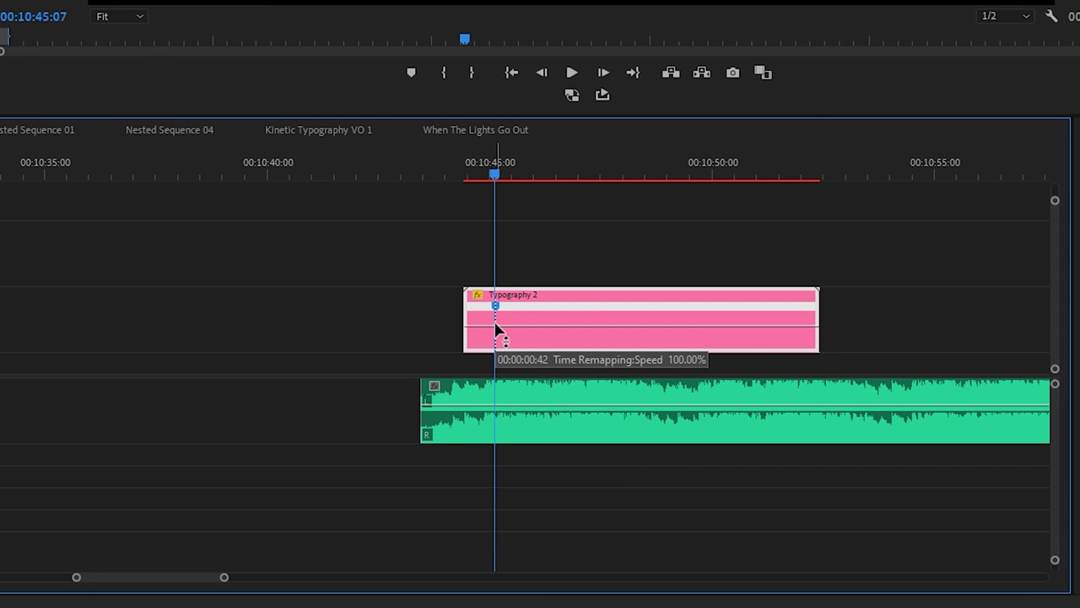
- Increase the Typography 2 clip's speed after the keyframe, and play the clip from its start
click(520, 329)
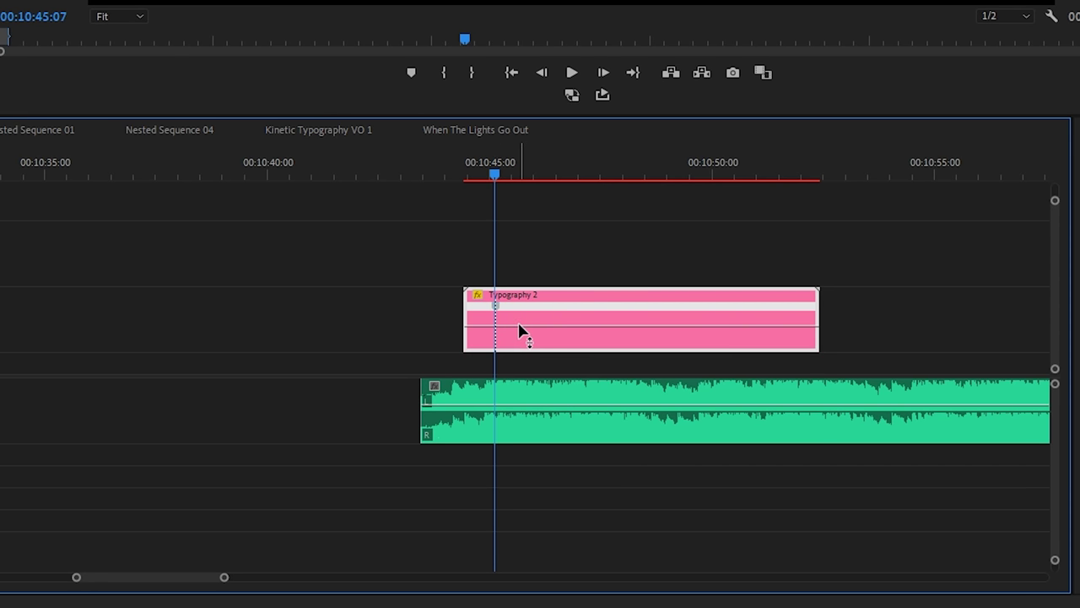
drag(519, 327, 519, 314)
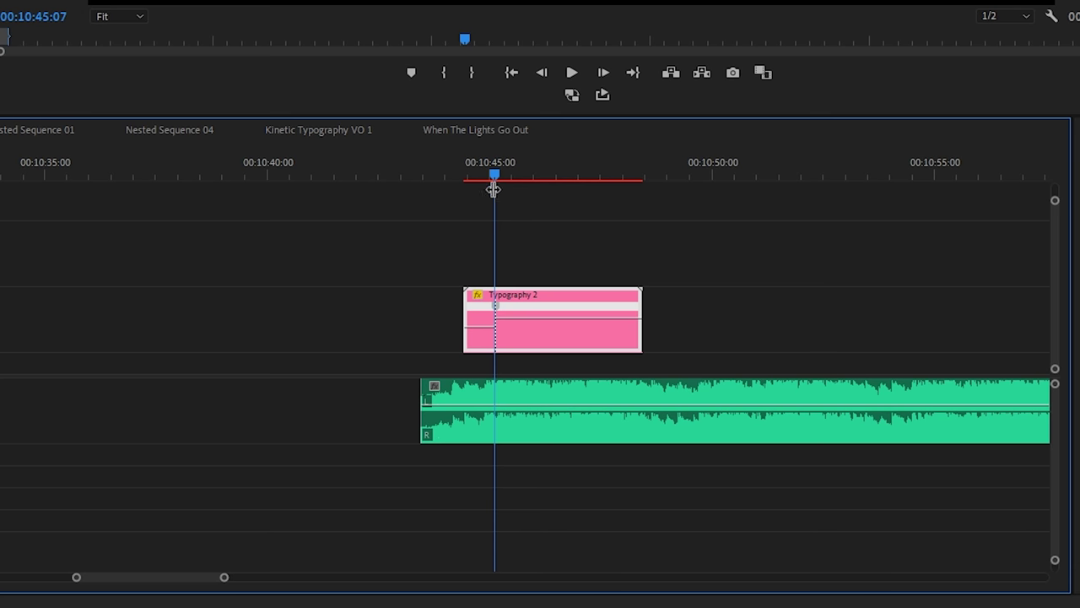
drag(489, 175, 463, 168)
key(space)
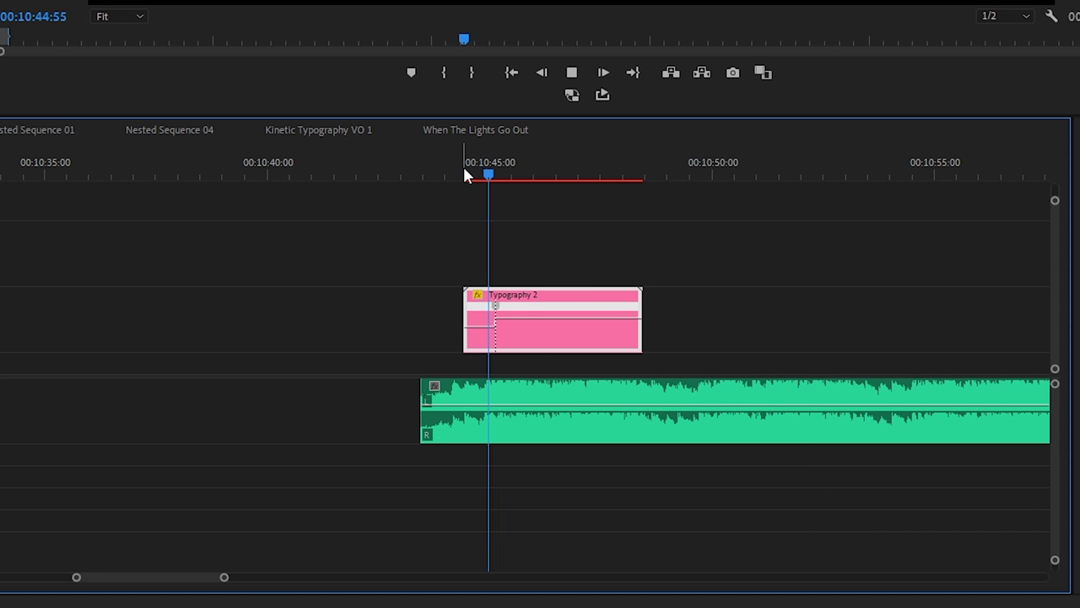
key(space)
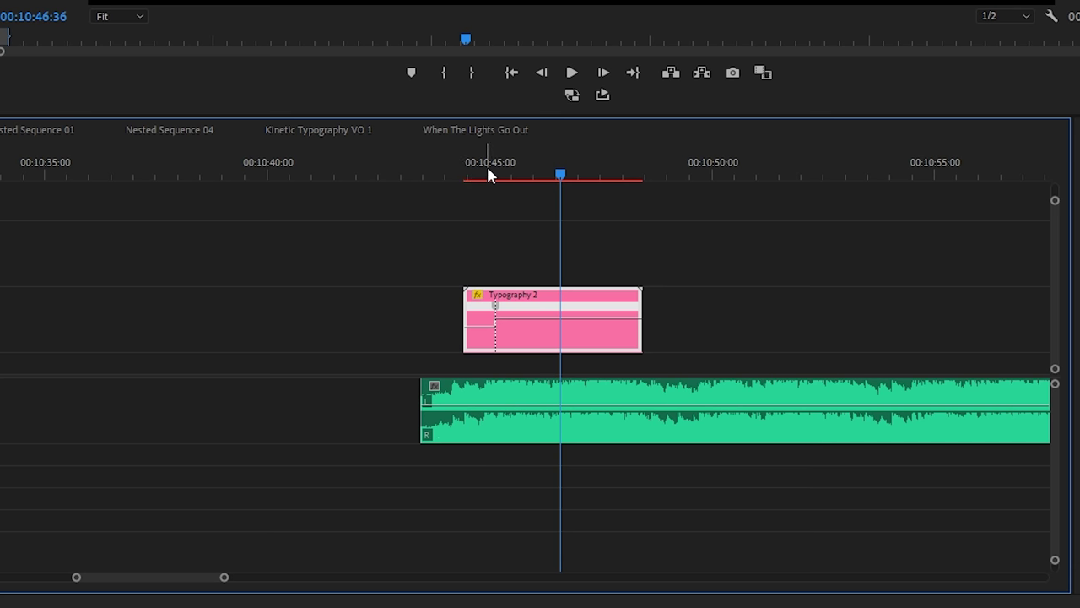
- Split the speed keyframe around 00:10:45:07 into a gradual ramp, and play the result from the clip's start
click(496, 173)
key(equal)
key(equal)
key(equal)
key(equal)
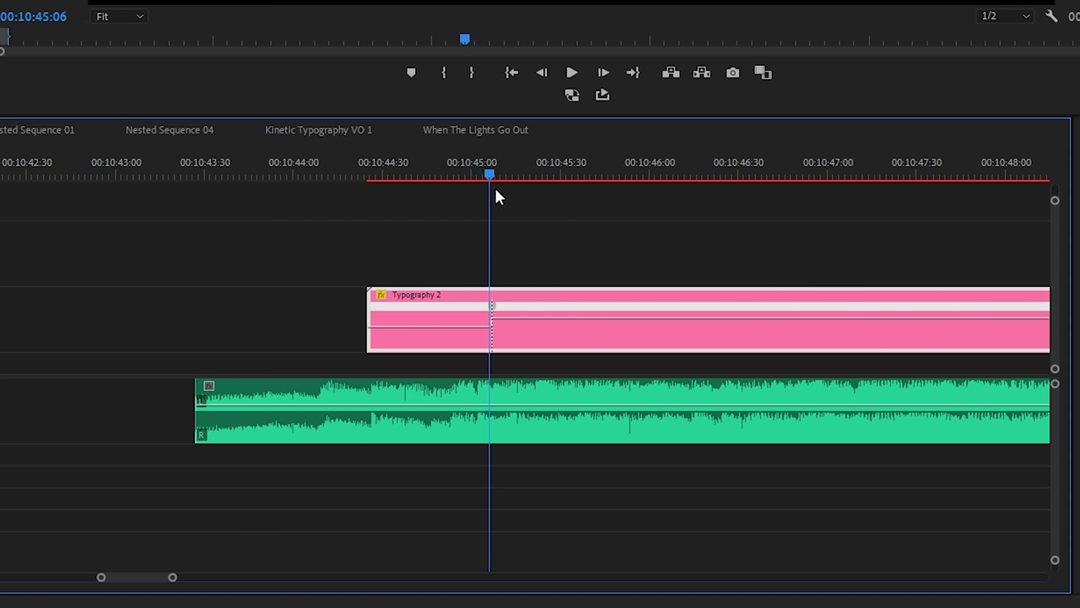
click(462, 174)
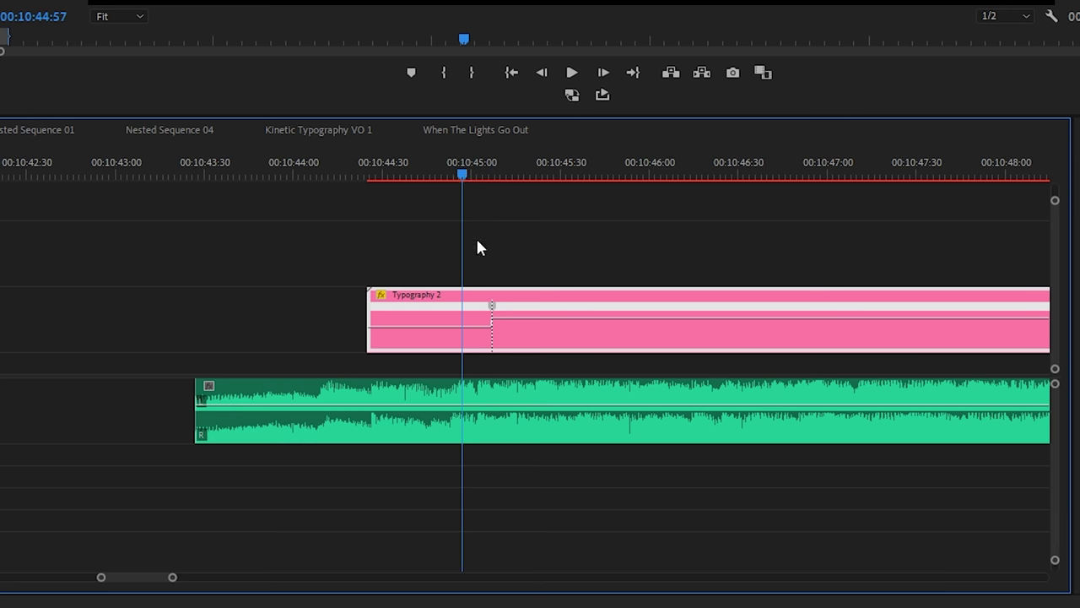
click(492, 307)
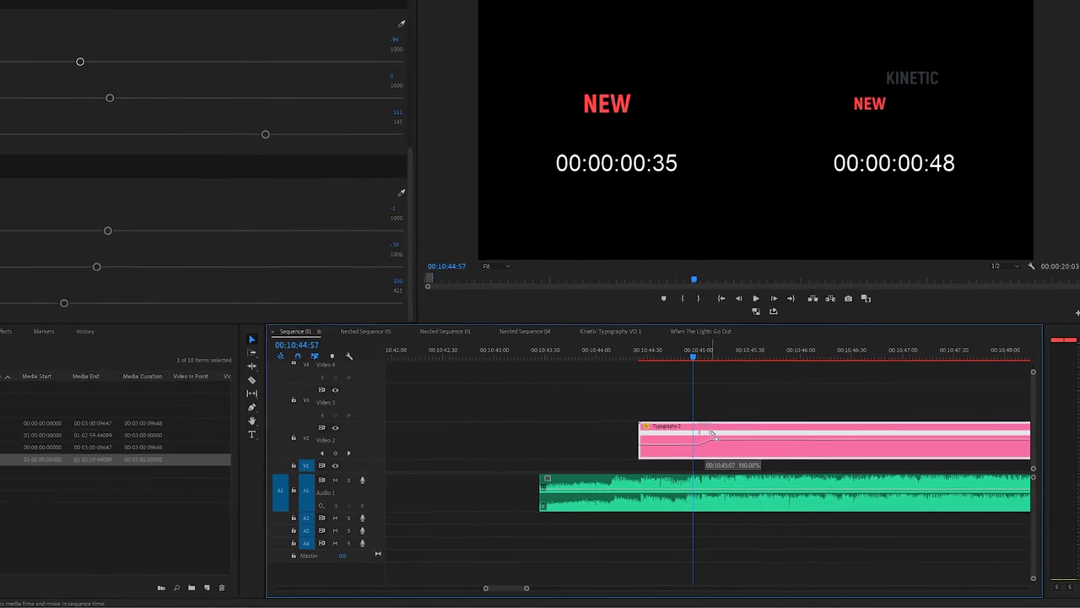
drag(712, 432, 714, 433)
click(640, 354)
key(space)
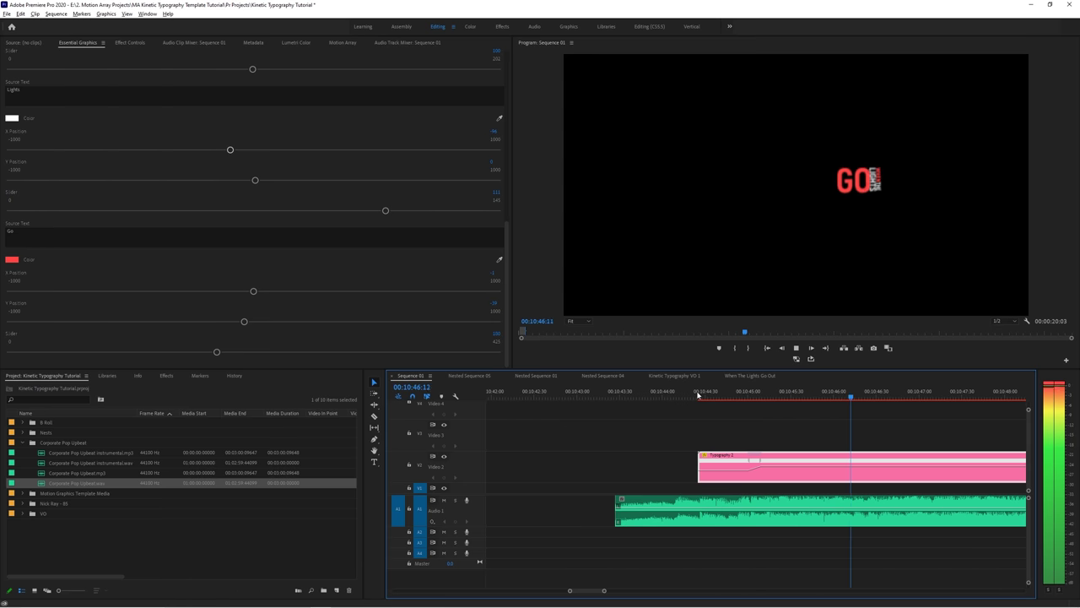
key(space)
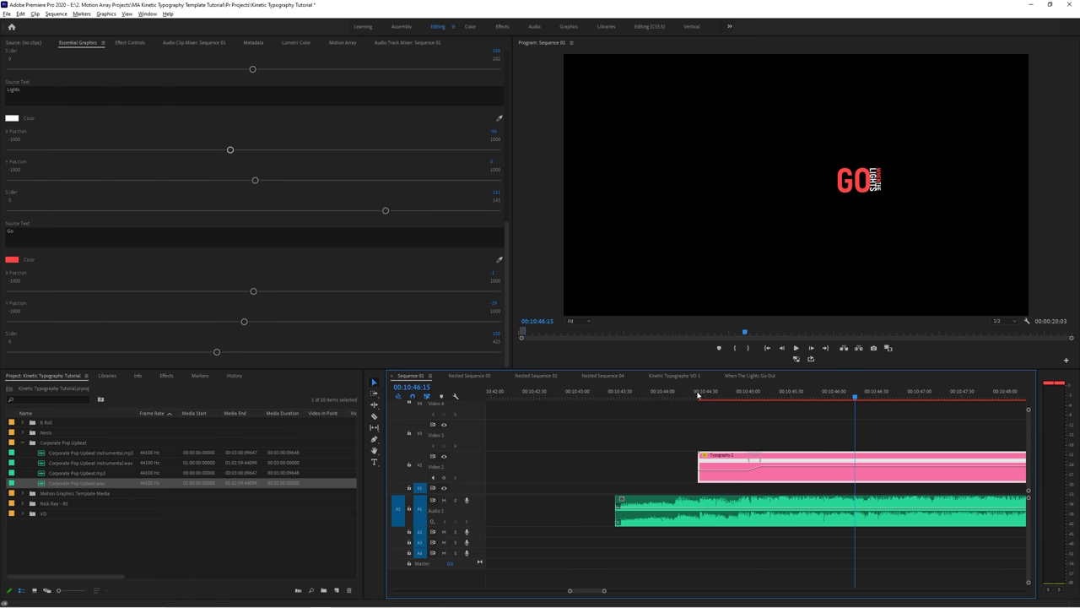
- Add a second speed keyframe at 00:10:45:41, and slow the rest of the clip with a gradual ramp
drag(764, 394, 808, 394)
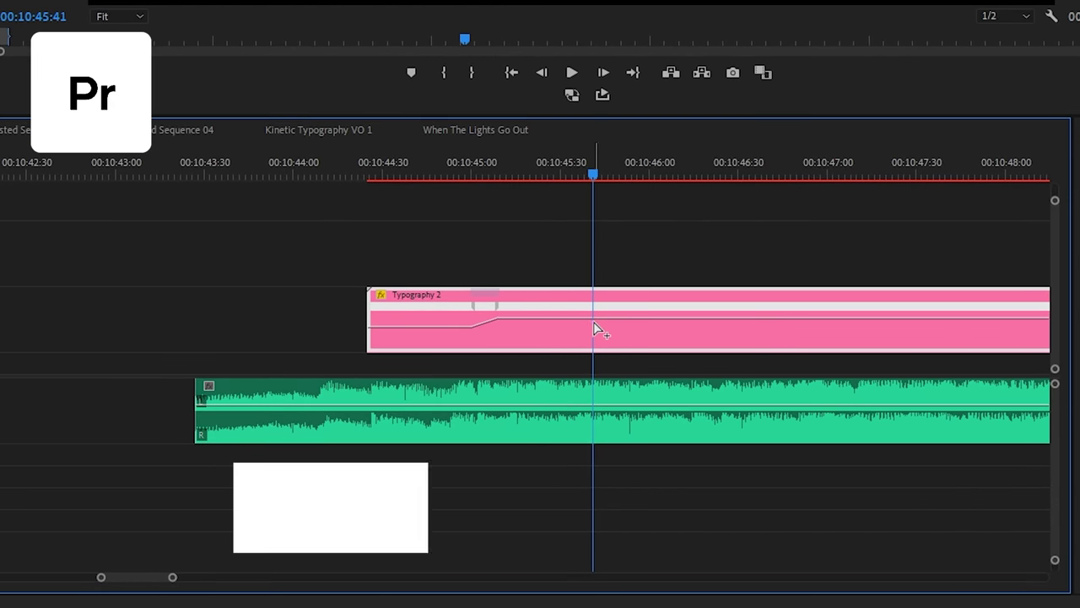
ctrl+click(593, 325)
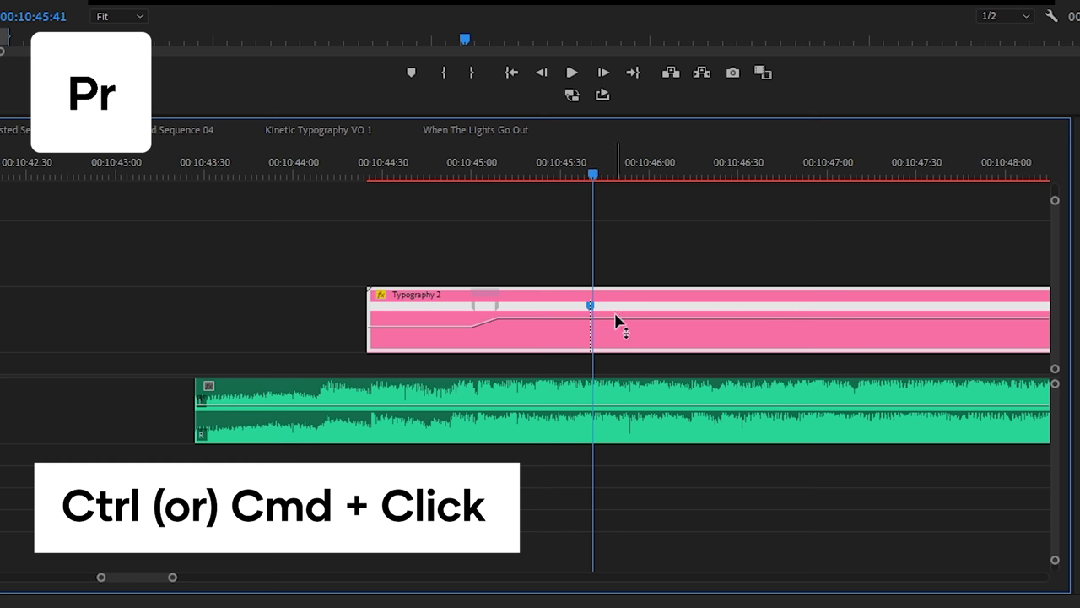
mouse_move(616, 315)
mouse_down()
mouse_move(617, 329)
mouse_move(575, 311)
mouse_move(597, 309)
mouse_up()
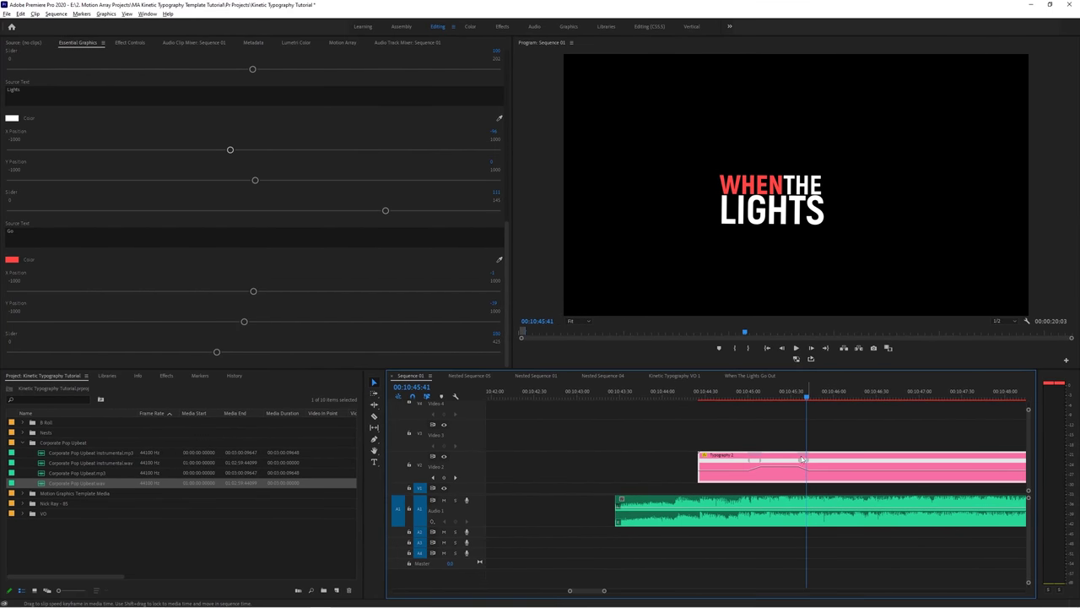
click(701, 393)
key(space)
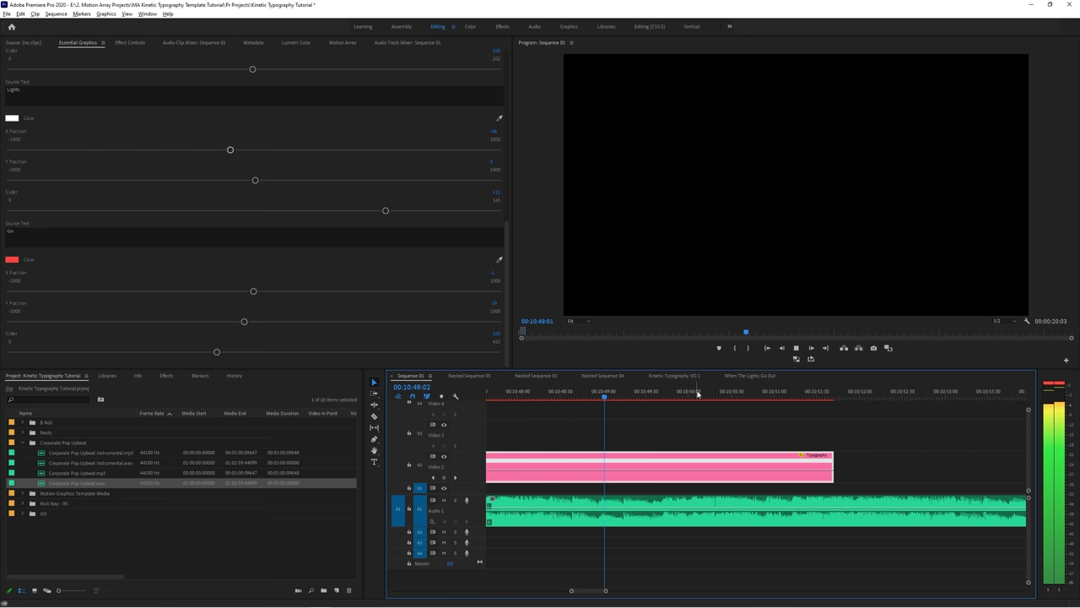
key(space)
- Scrub through the retimed Typography 2 clip and set the playhead to 00:10:47:38
key(minus)
key(minus)
click(655, 400)
key(equal)
drag(697, 398, 827, 401)
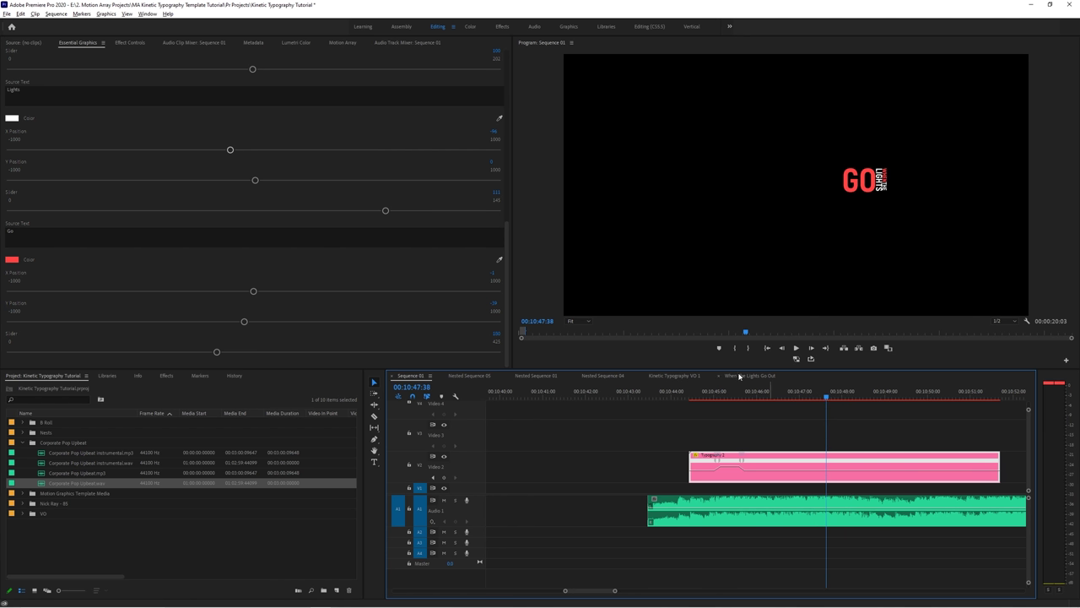
- Check which fonts the Typography 2 template uses in its info, and return to the clip's editing controls
drag(508, 234, 508, 28)
click(14, 57)
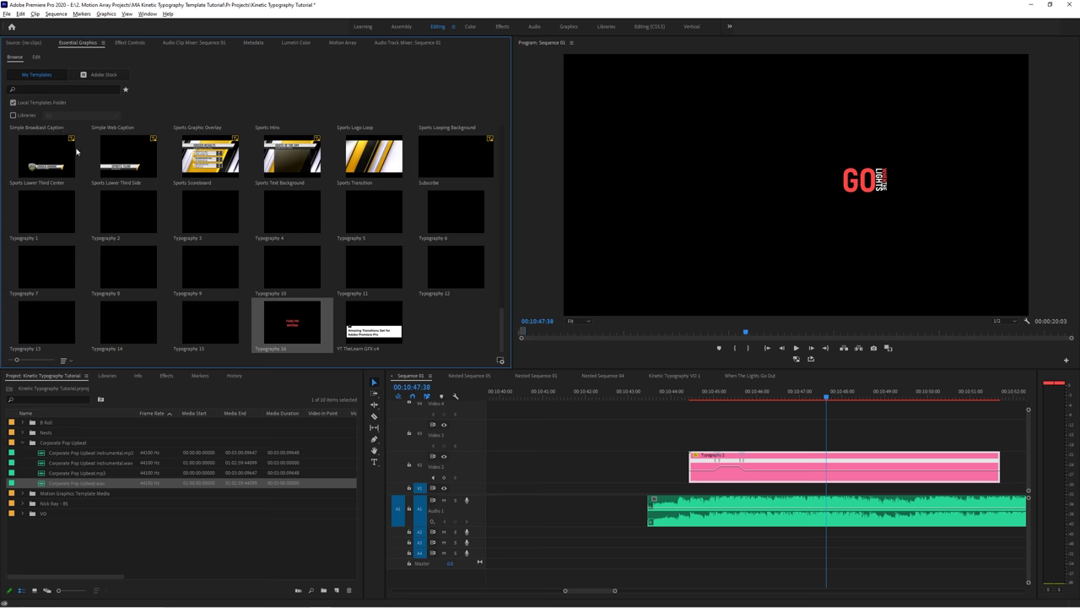
right_click(118, 209)
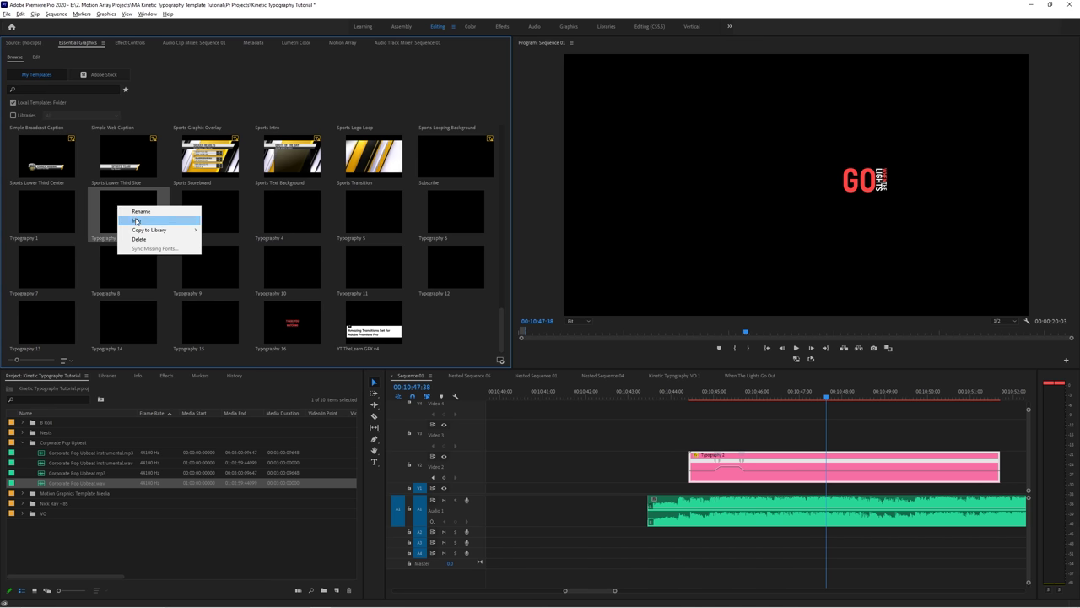
click(136, 220)
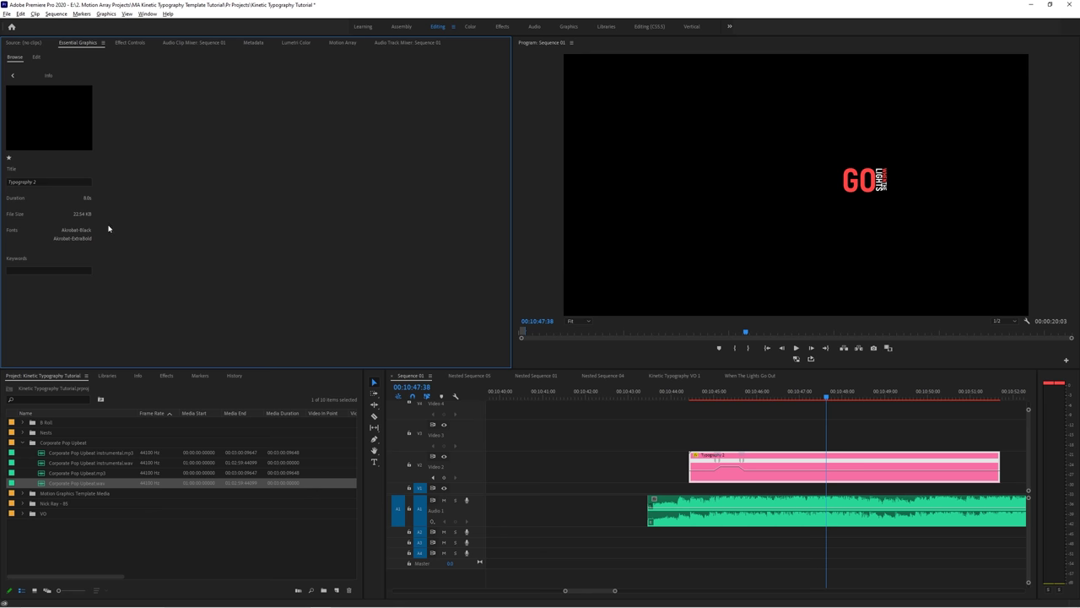
click(12, 75)
click(38, 56)
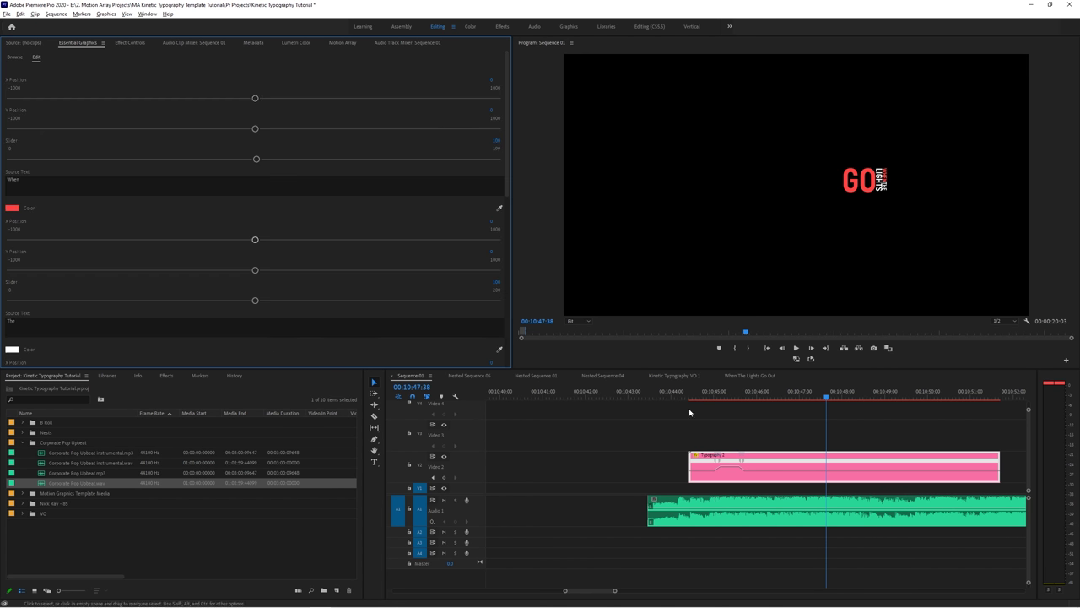
- Add a new text layer at the playhead, place it directly beneath the word GO, and change its text to OUT
key(ctrl+t)
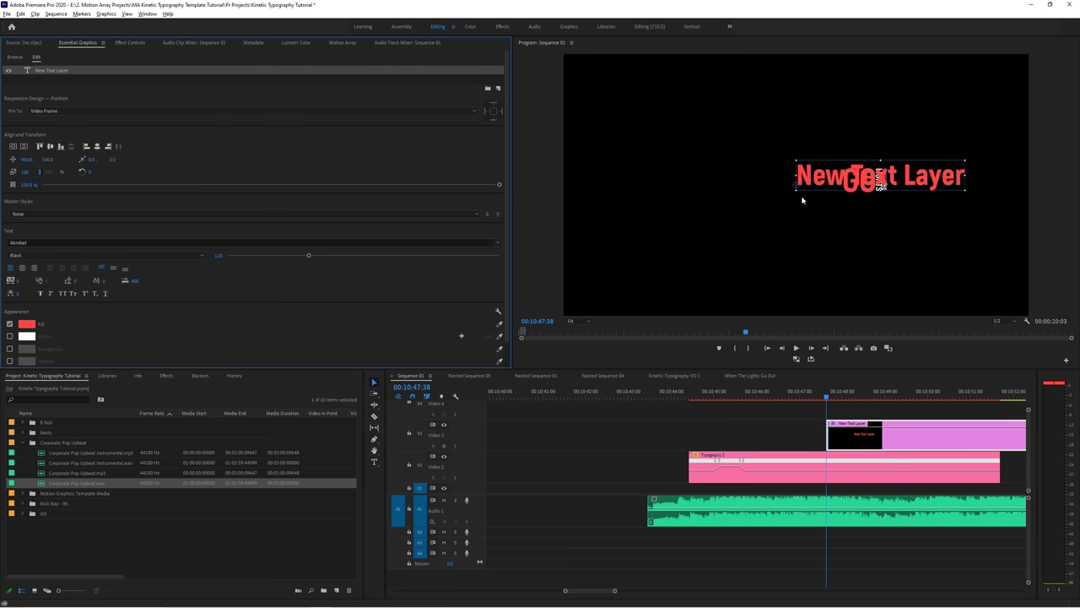
drag(816, 179, 862, 208)
double_click(862, 208)
text(OUT)
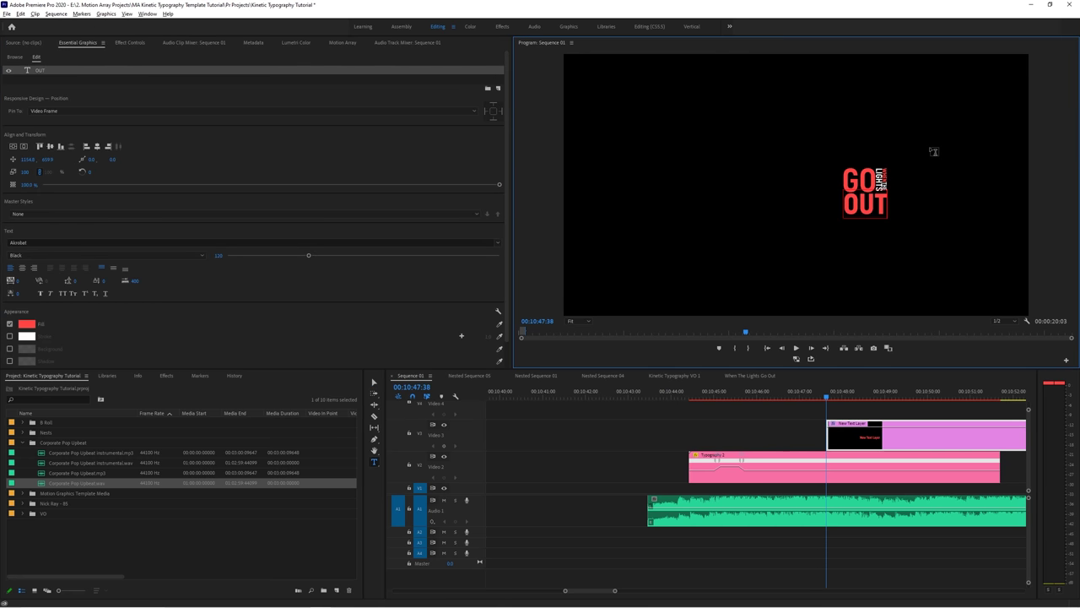
- Set the playhead to 00:10:47:39, and nudge the OUT text slightly down to fit beneath GO
drag(827, 397, 827, 396)
click(849, 414)
click(848, 429)
click(91, 71)
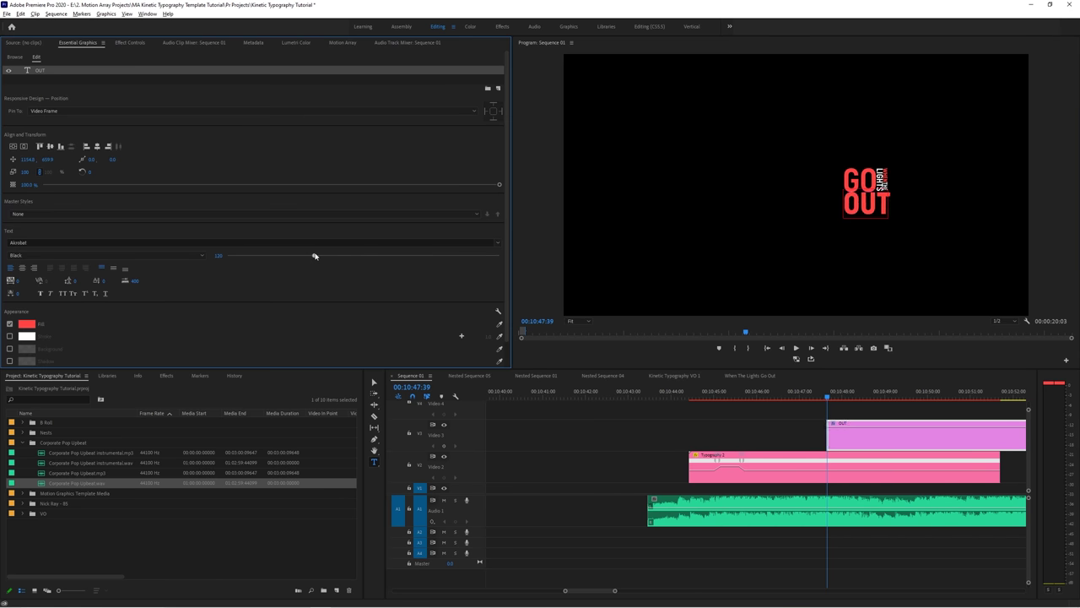
key(v)
click(872, 202)
drag(867, 205, 868, 209)
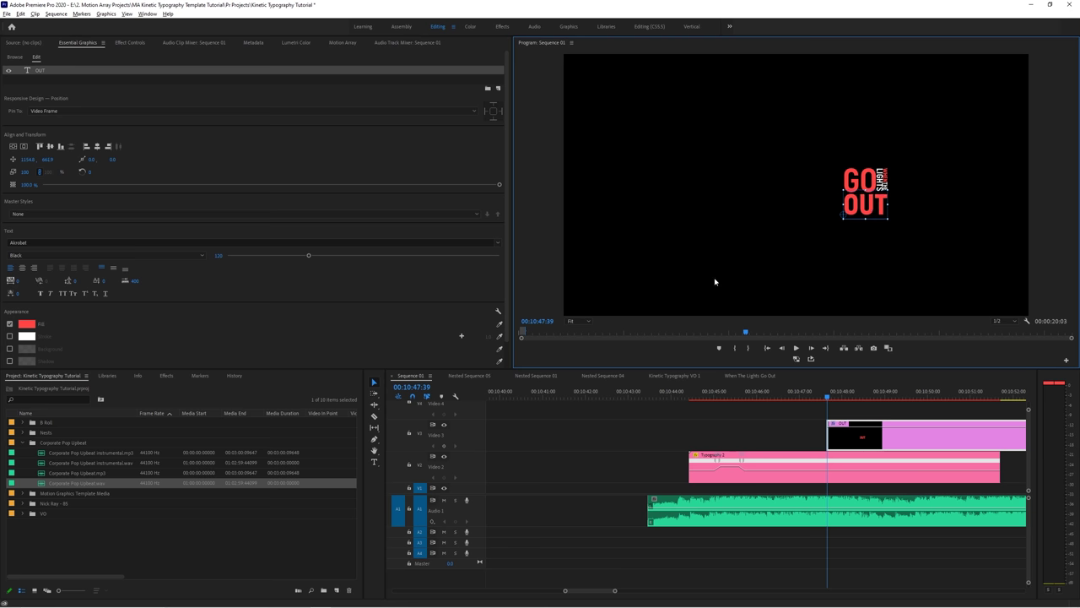
- Match the OUT text's fill colour to the red of the word GO by sampling it
click(26, 324)
click(194, 135)
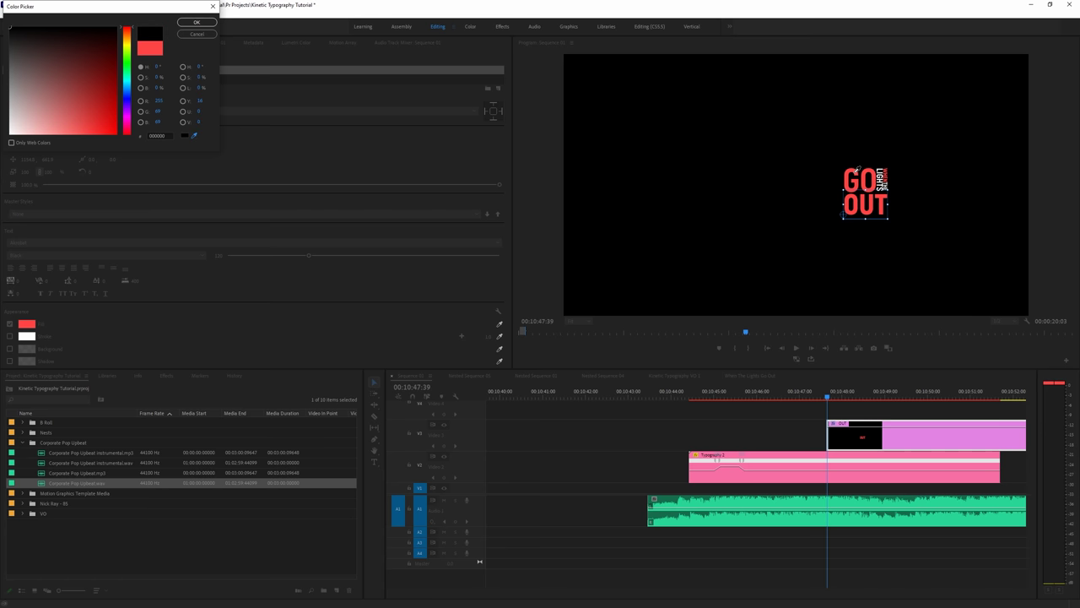
click(195, 22)
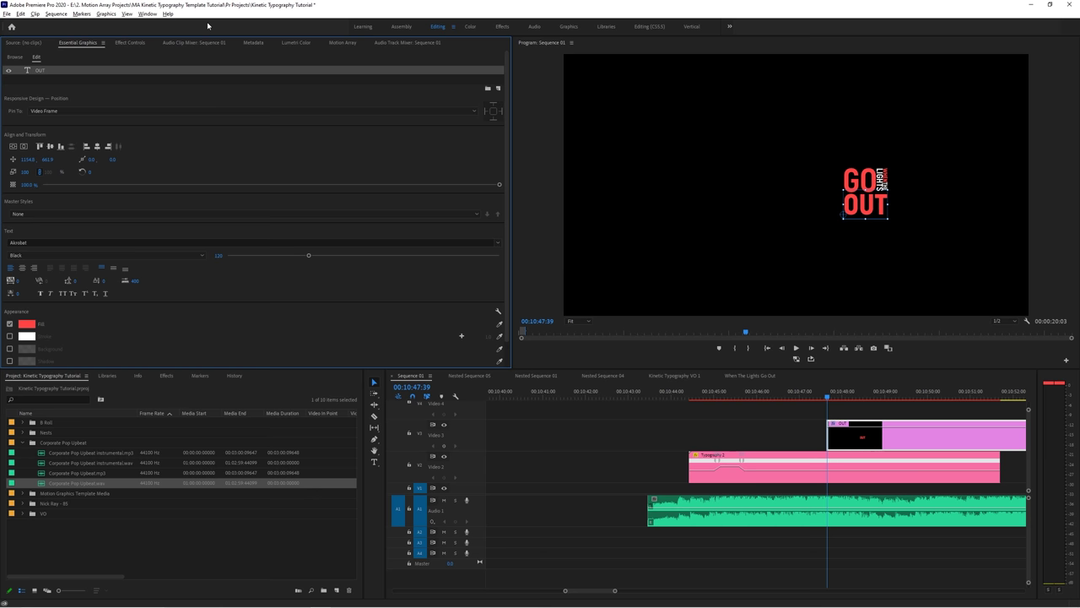
- Find the MA Shifter video transitions and apply Shifter Ease In Out to the start of the OUT text clip
click(165, 375)
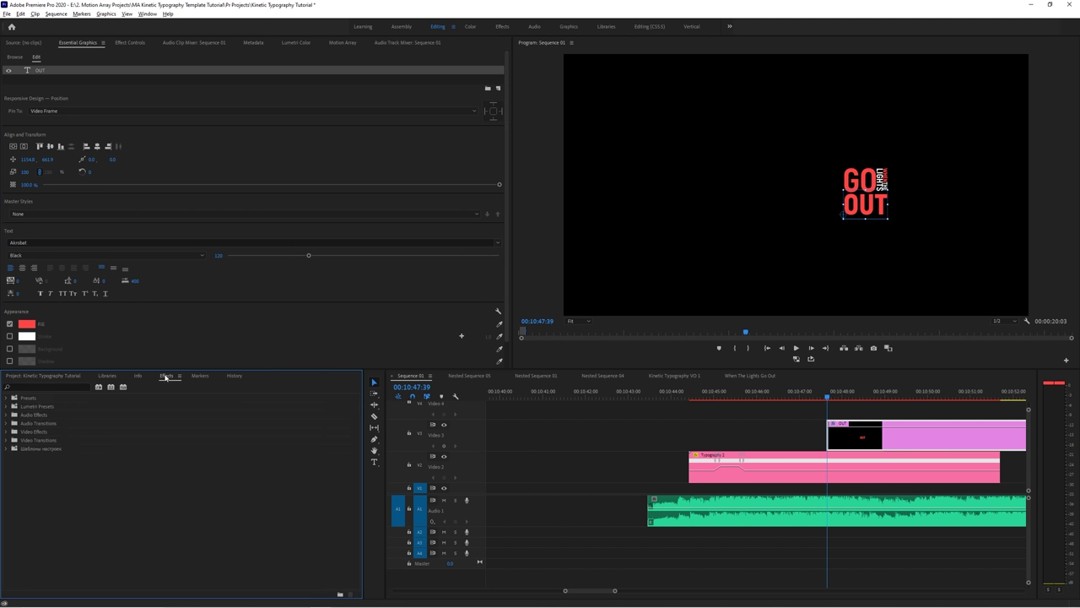
click(6, 440)
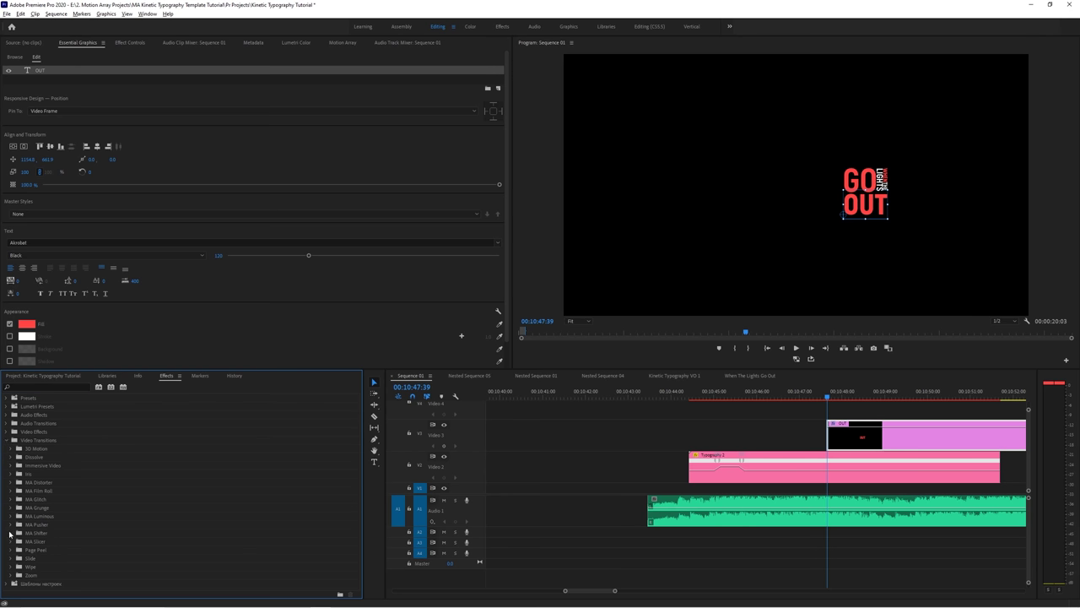
click(11, 532)
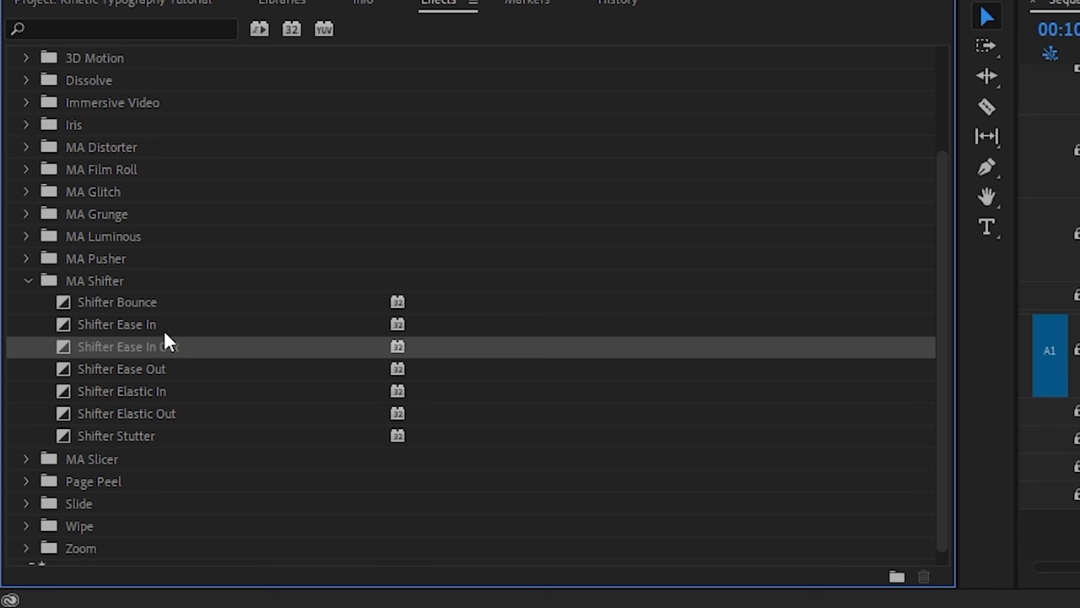
drag(153, 347, 466, 217)
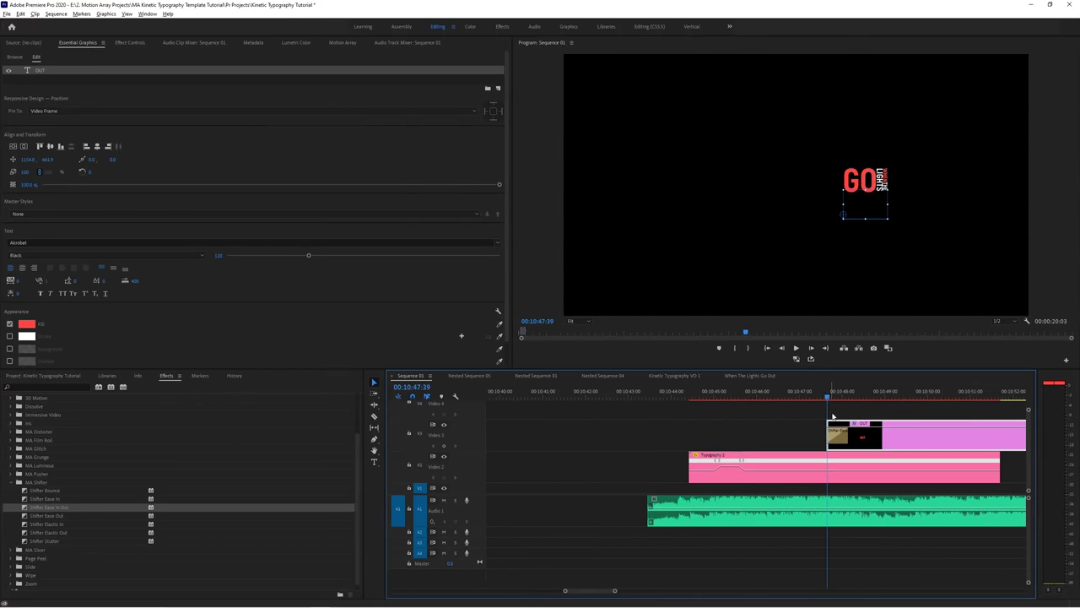
- Set the Shifter transition's Movement Direction to Bottom To Top, and scrub through the OUT text's entrance
click(132, 42)
click(215, 156)
click(220, 191)
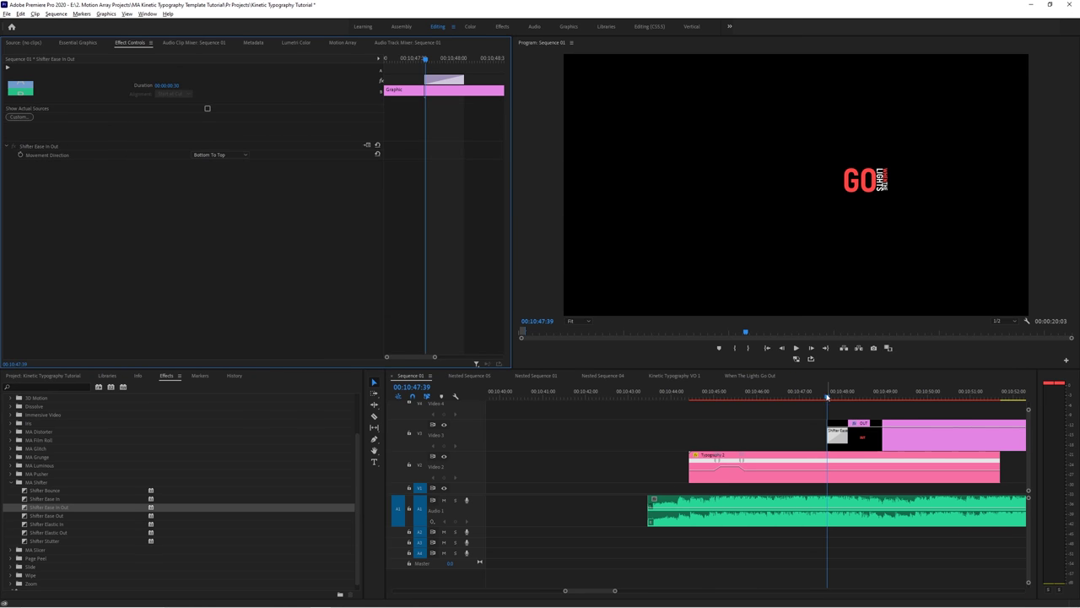
drag(827, 397, 844, 399)
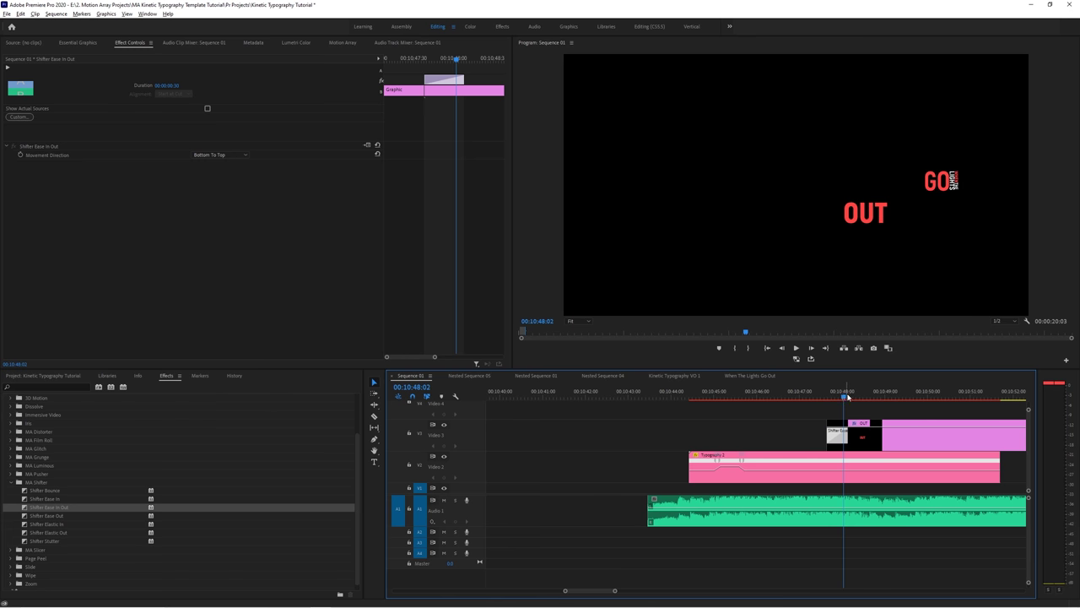
- Split the Typography 2 clip at 00:10:47:23 and add a frame hold to its second part
drag(845, 398, 817, 385)
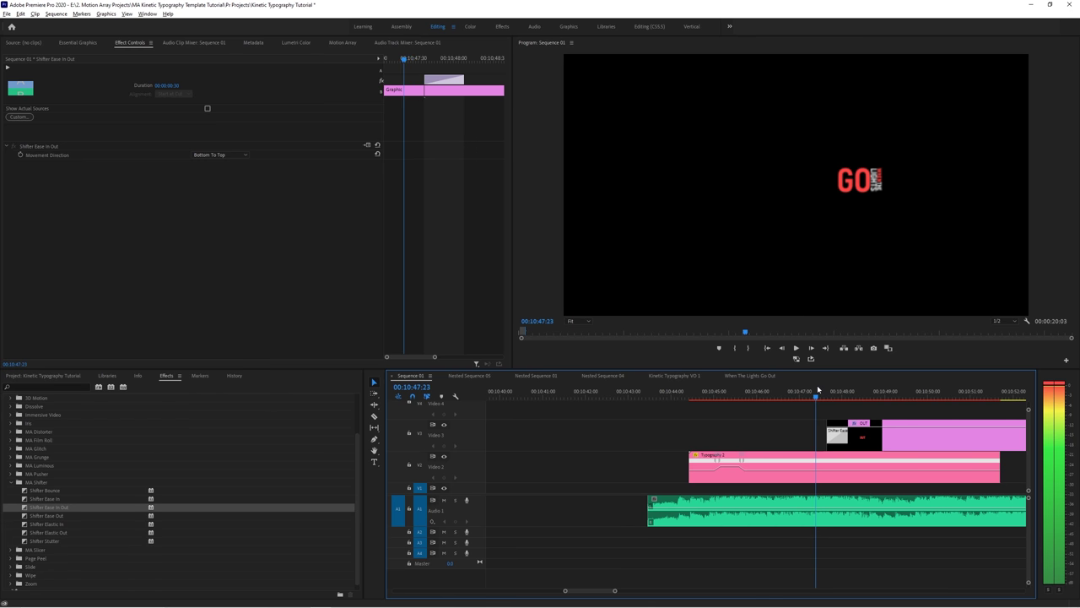
key(c)
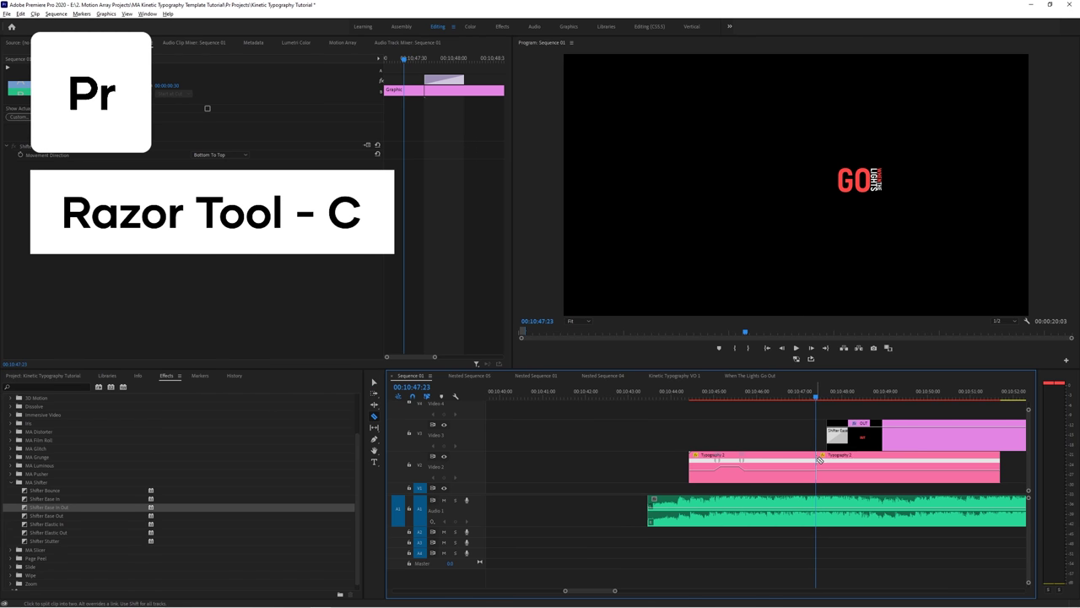
key(v)
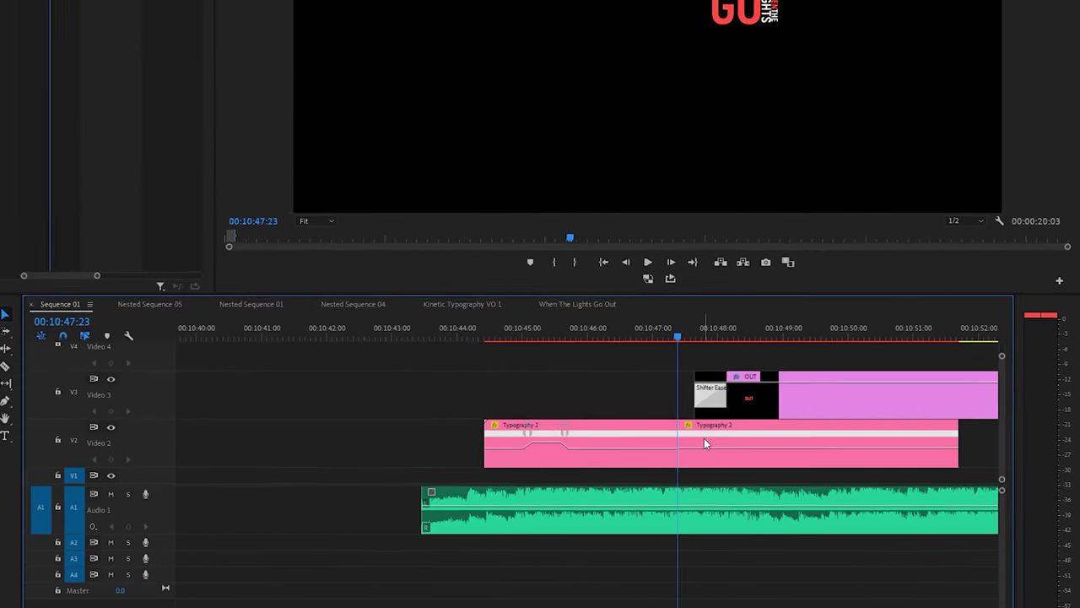
right_click(706, 443)
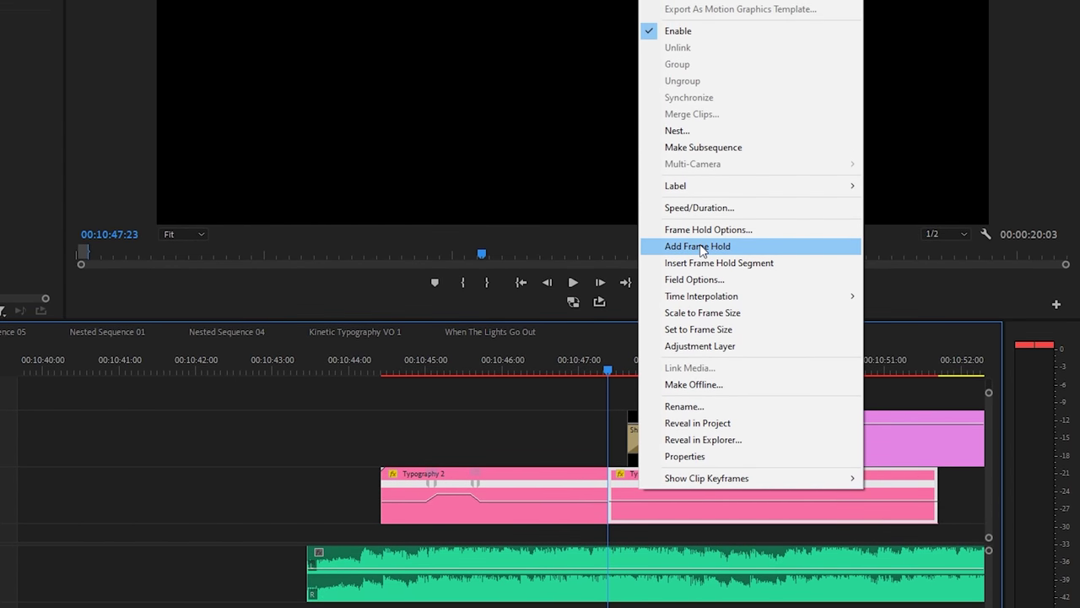
click(700, 246)
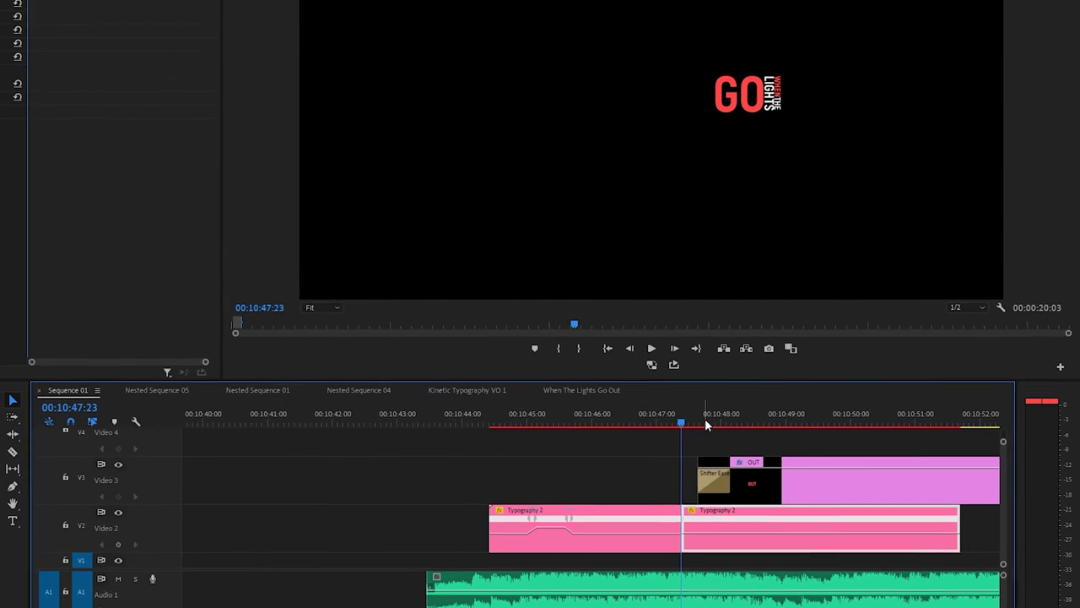
- At 00:10:48:11, shift the OUT graphic's horizontal Vector Motion position to about 934 so it lines up beneath GO
drag(664, 435, 755, 437)
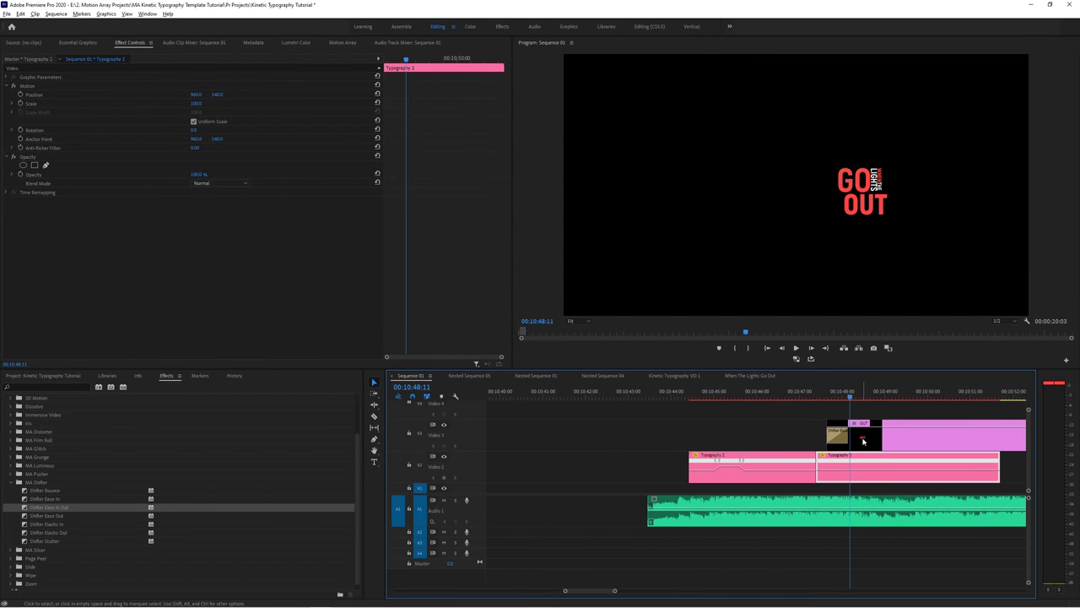
click(772, 500)
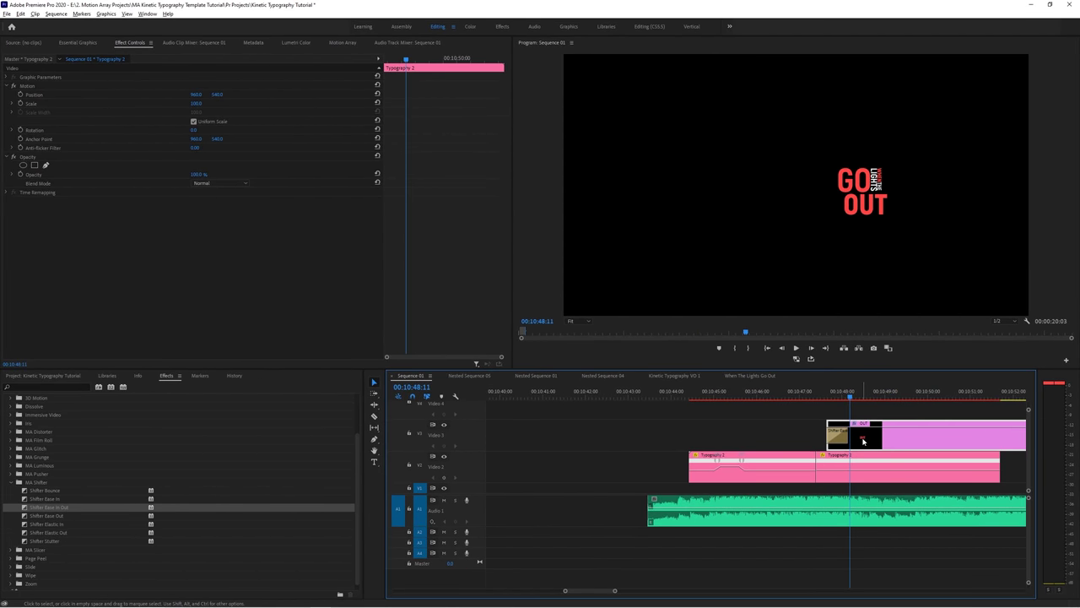
click(862, 441)
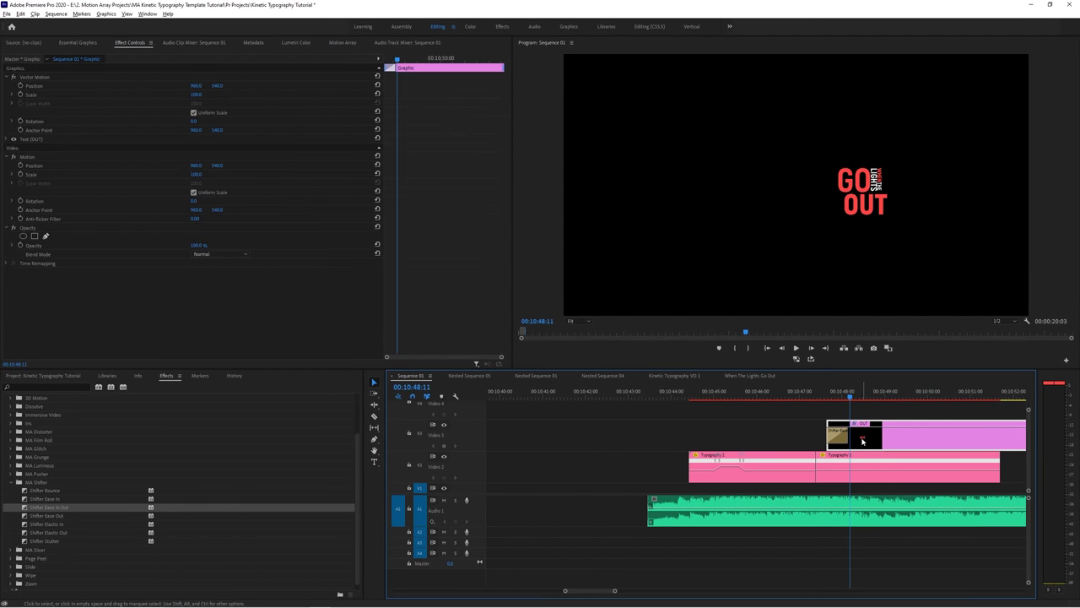
click(199, 89)
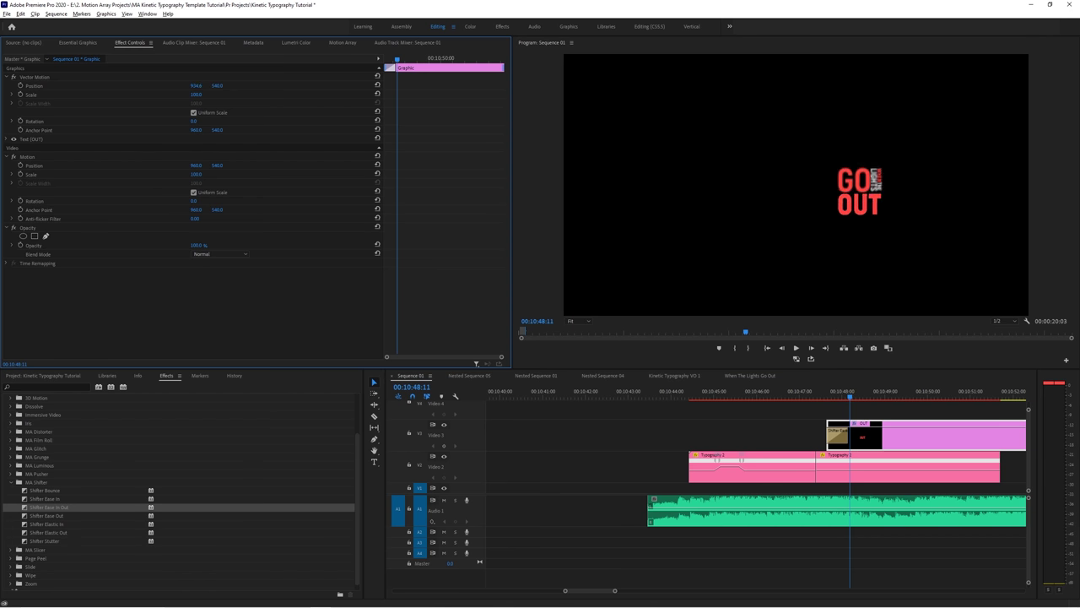
click(790, 422)
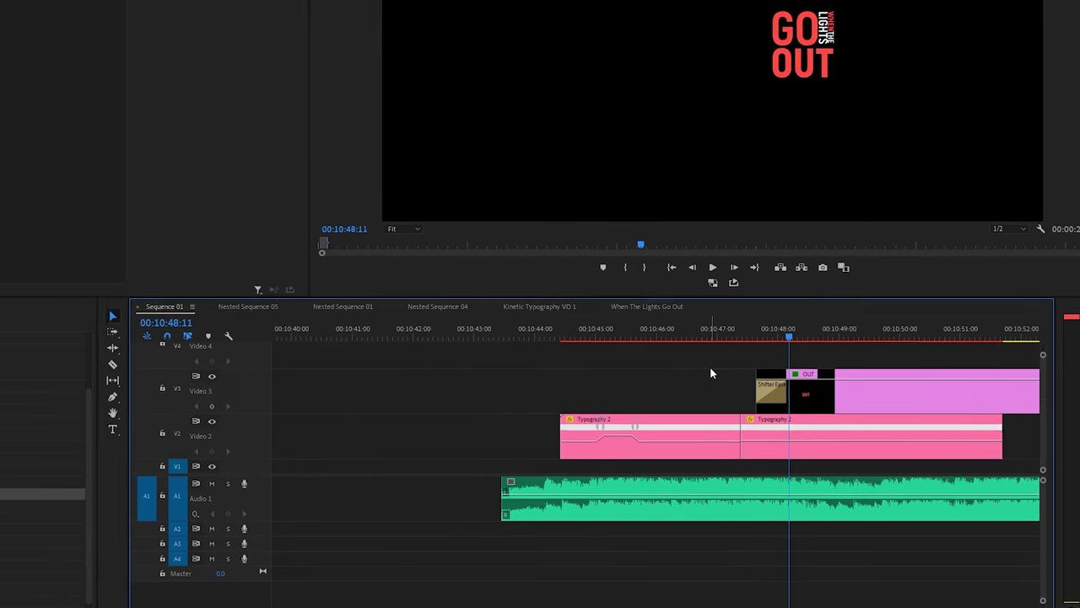
- Nest both Typography 2 parts and the OUT text clip into one sequence named When The Lights Go Out
key(minus)
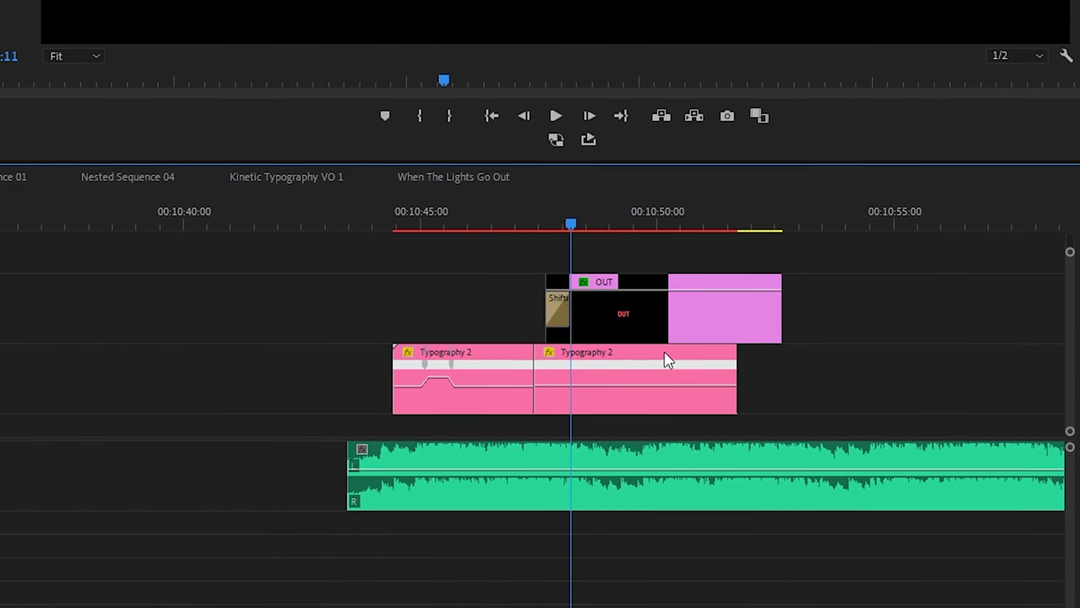
drag(887, 296, 410, 379)
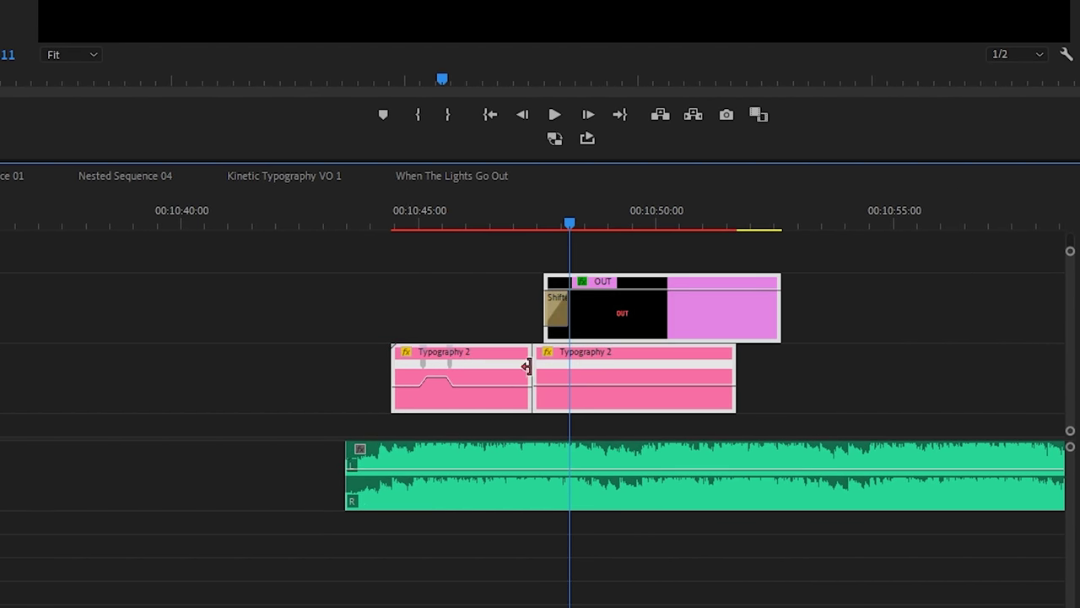
right_click(636, 374)
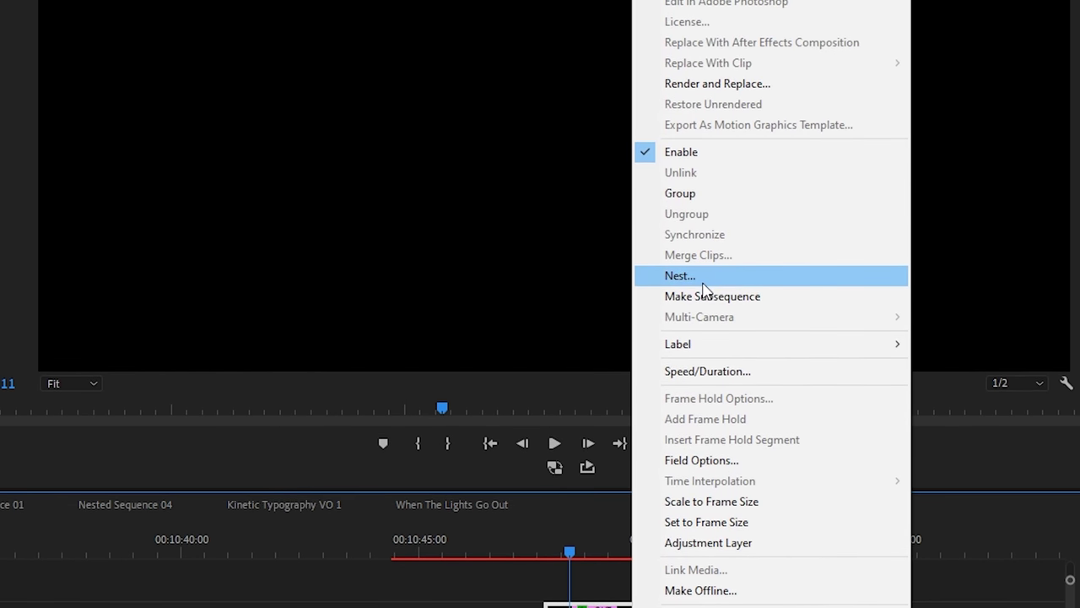
click(702, 286)
key(Return)
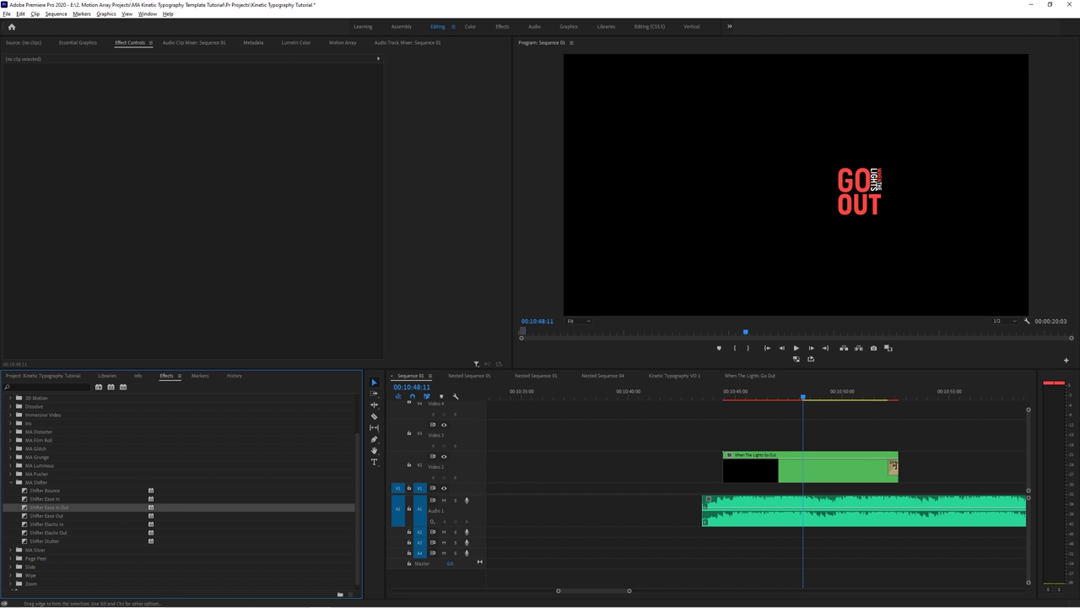
- Trim the end of the nested When The Lights Go Out clip to about 00:10:49:00, and play it back
drag(893, 465, 816, 466)
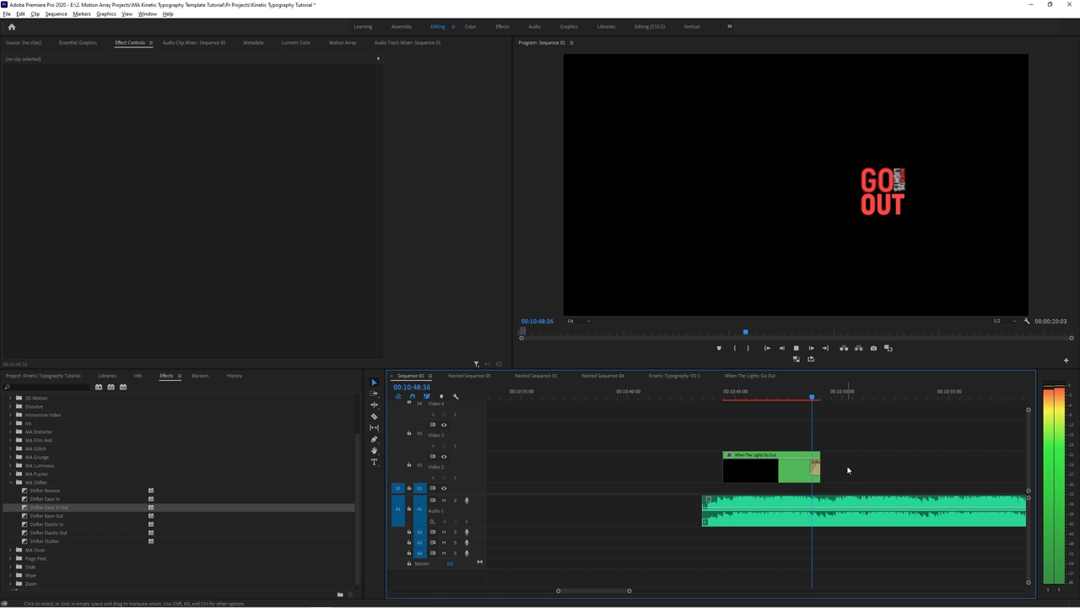
key(space)
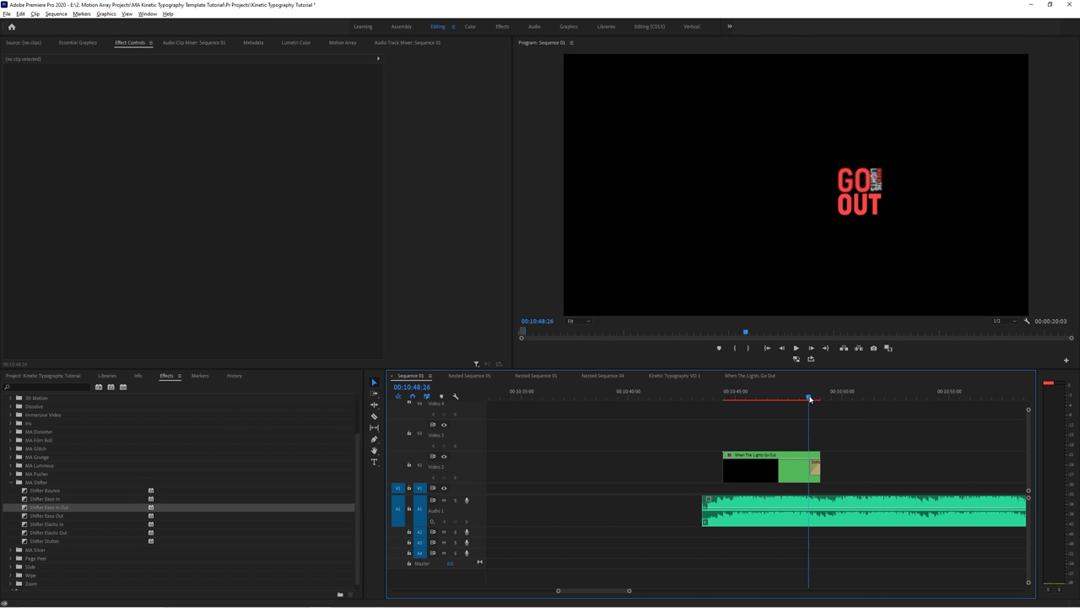
drag(810, 398, 811, 402)
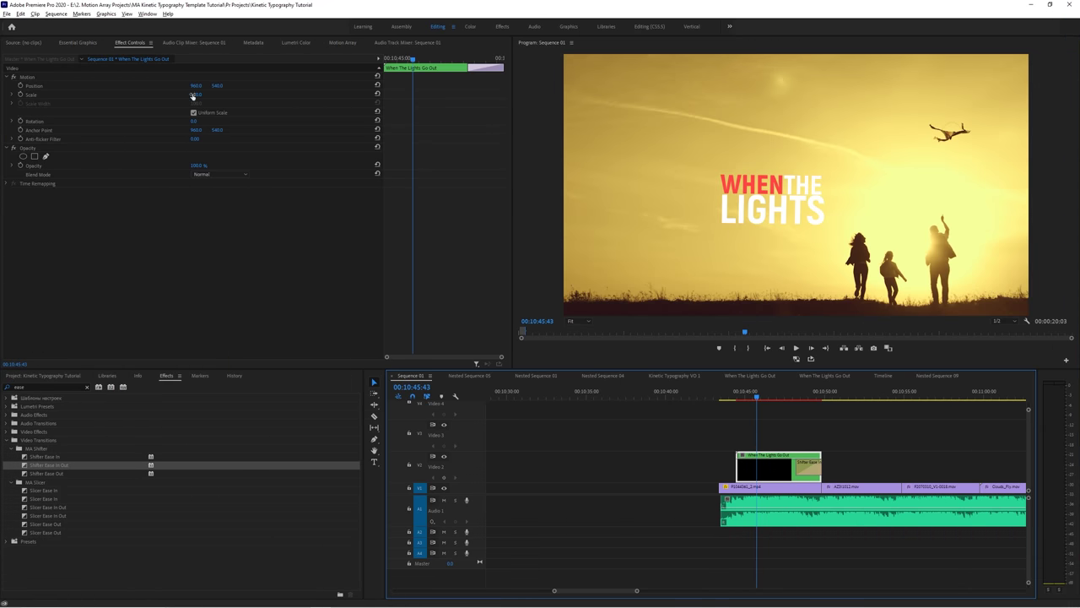
- Scale the nested title to about 162 and move it up and left over the footage, and start Position and Scale keyframes
mouse_move(193, 95)
mouse_down()
mouse_move(243, 95)
mouse_move(199, 85)
mouse_up()
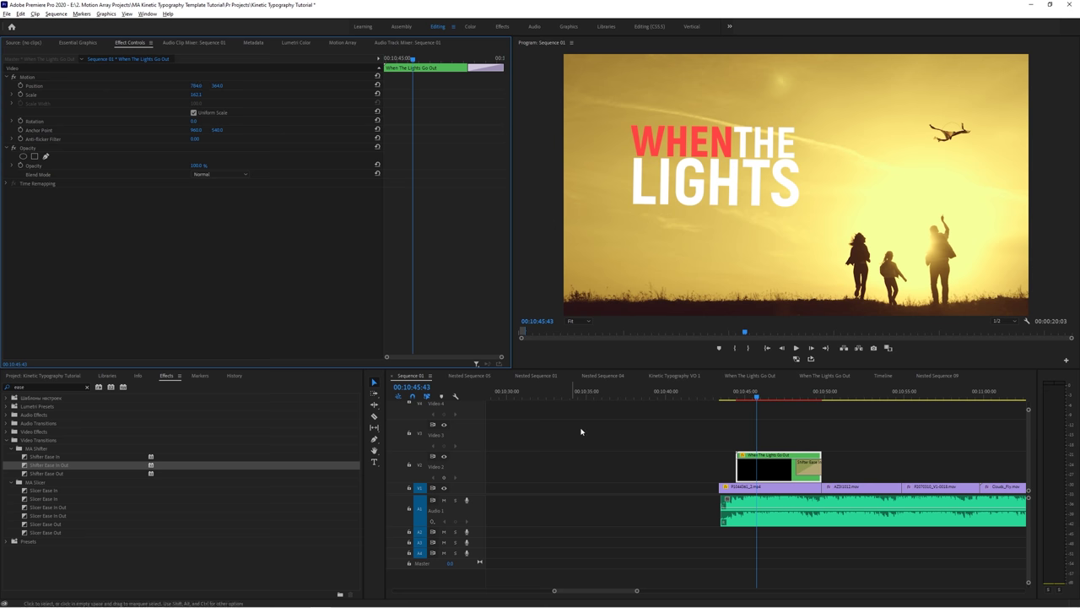
mouse_move(754, 396)
mouse_down()
mouse_move(775, 397)
mouse_move(751, 398)
mouse_up()
click(20, 85)
click(20, 95)
- At 00:10:47:01, add Position and Scale keyframes that move the nested title further left and enlarge it
drag(411, 61, 443, 70)
drag(197, 86, 9, 86)
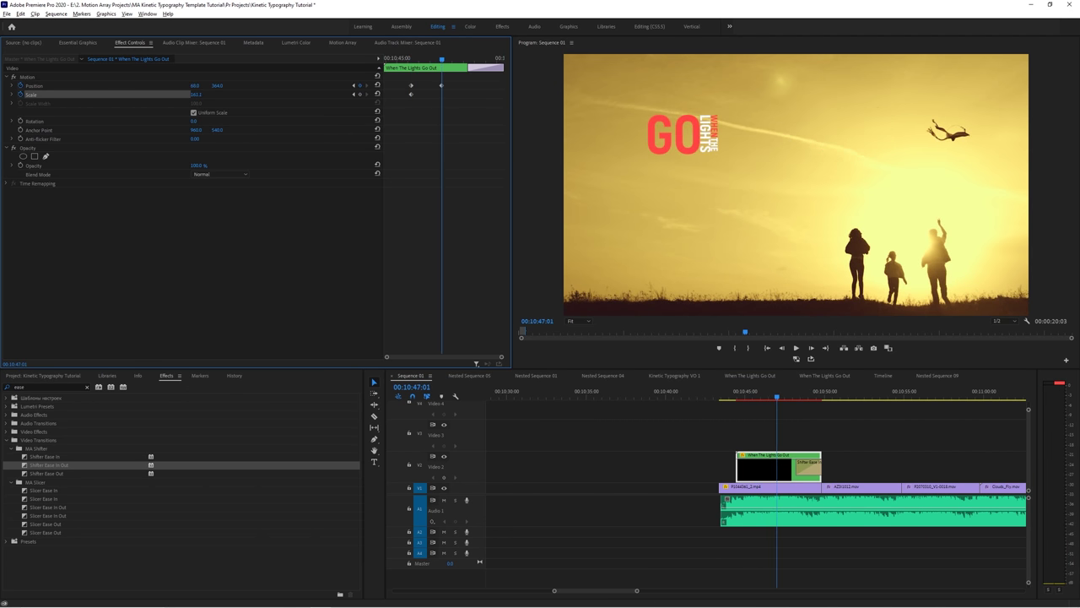
drag(196, 94, 251, 86)
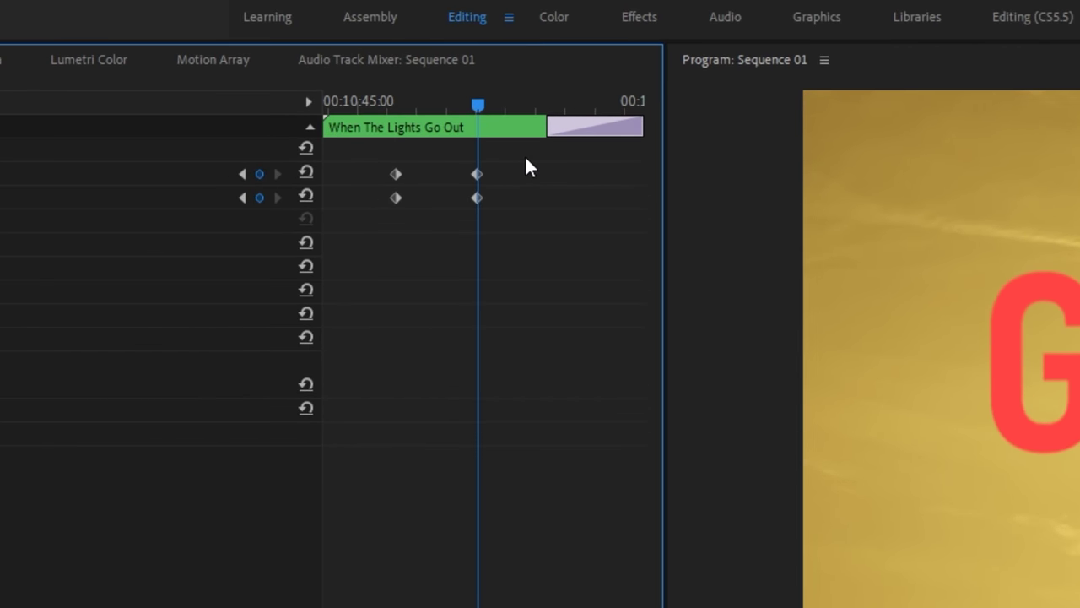
- Apply Ease In to the last Position and Scale keyframes and Ease Out to the first ones
right_click(477, 199)
mouse_move(560, 380)
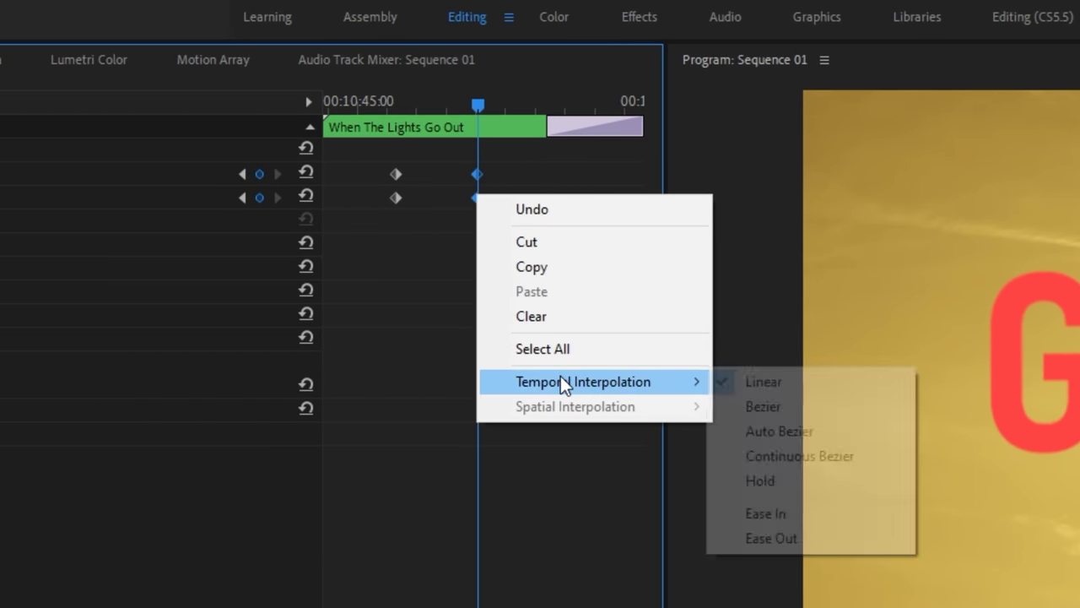
click(764, 510)
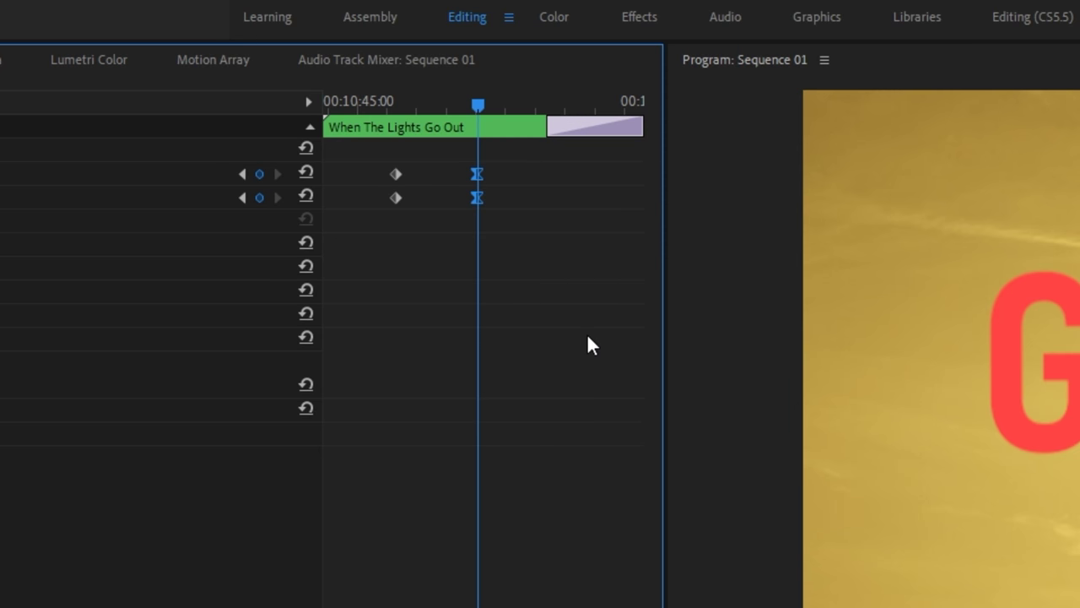
right_click(393, 177)
mouse_move(470, 366)
click(679, 520)
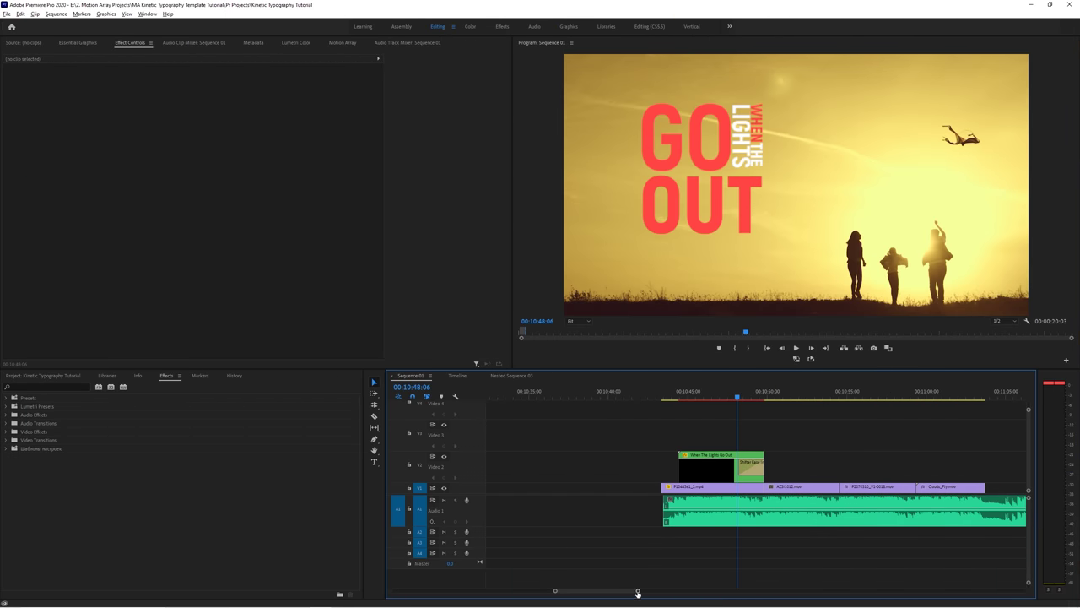
- Move the nearest unused Typography template clip on Video 2 to directly after the When The Lights Go Out clip
drag(638, 593, 650, 595)
scroll(629, 512, down, 2)
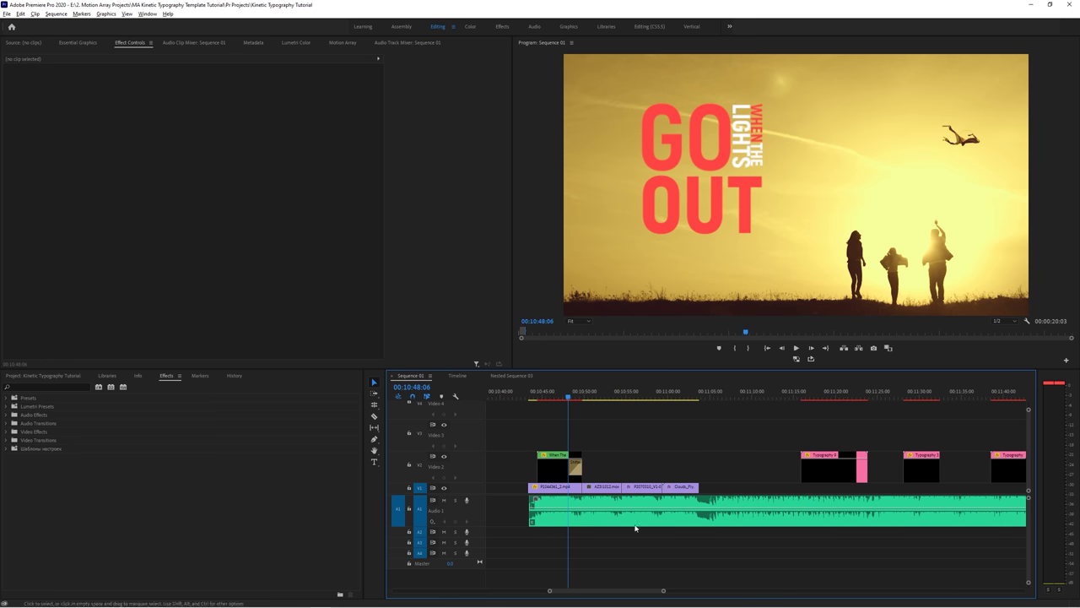
drag(585, 396, 600, 395)
drag(814, 467, 601, 474)
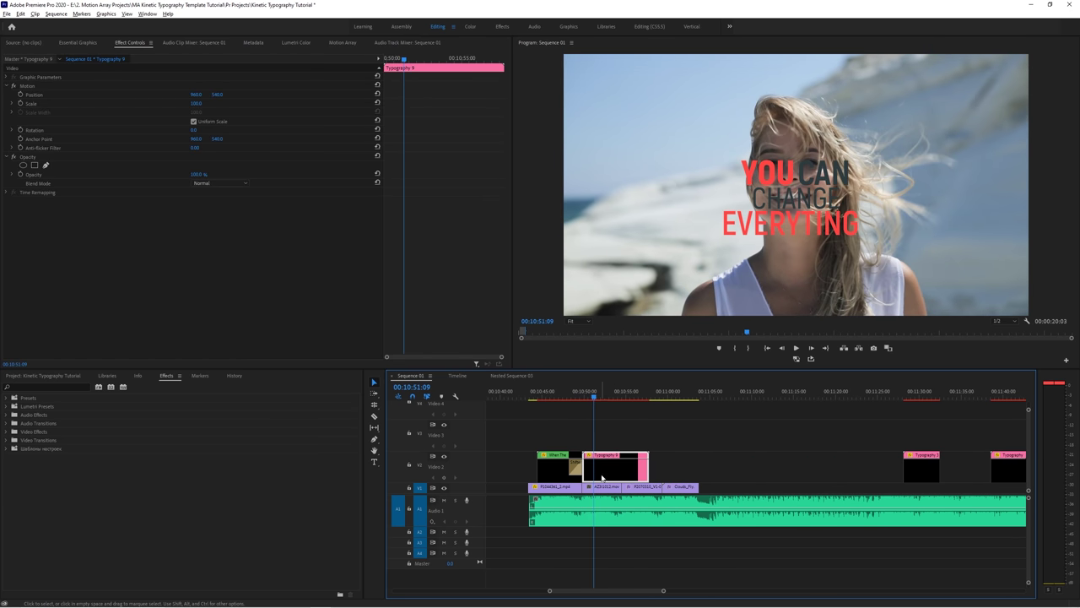
- Replace the moved template's words with I, Sleep, On and Gold
click(78, 42)
click(77, 186)
click(77, 327)
text(Sleep)
scroll(84, 329, down, 4)
click(99, 133)
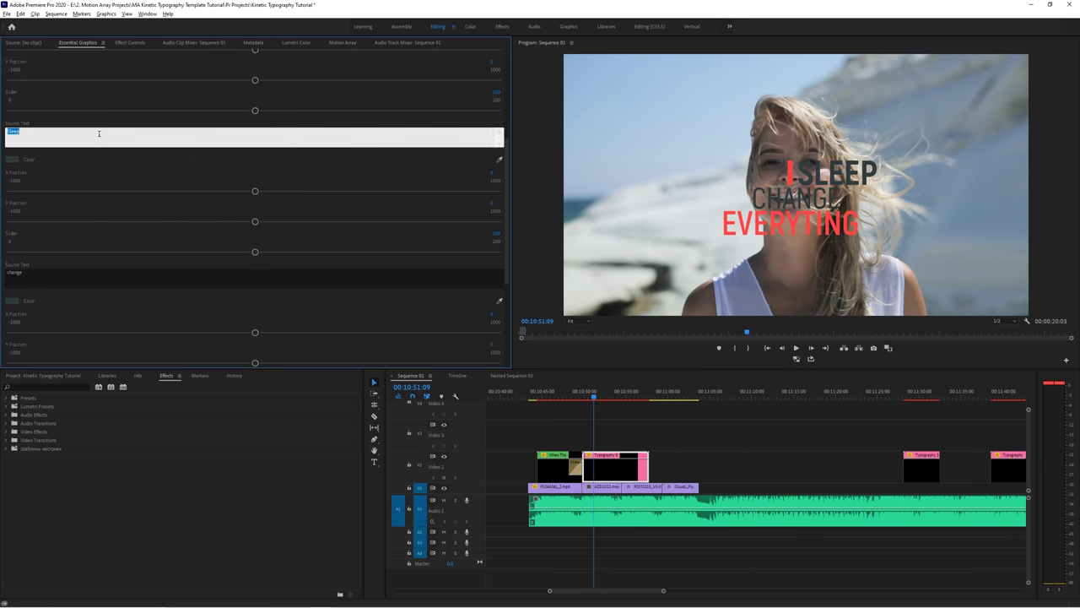
text(On)
click(66, 276)
text(Gold)
click(91, 305)
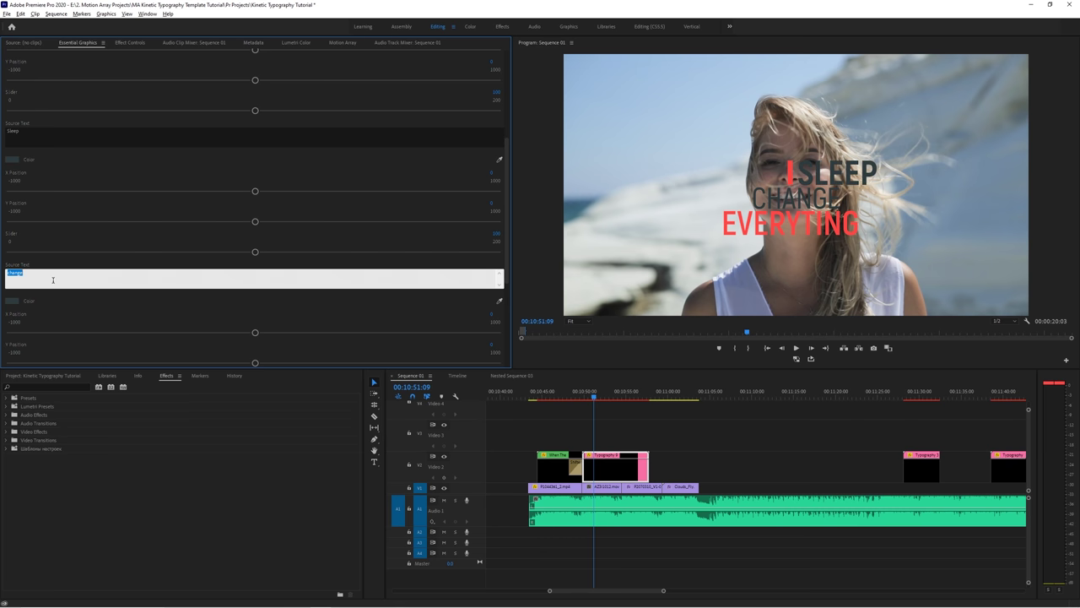
text(On)
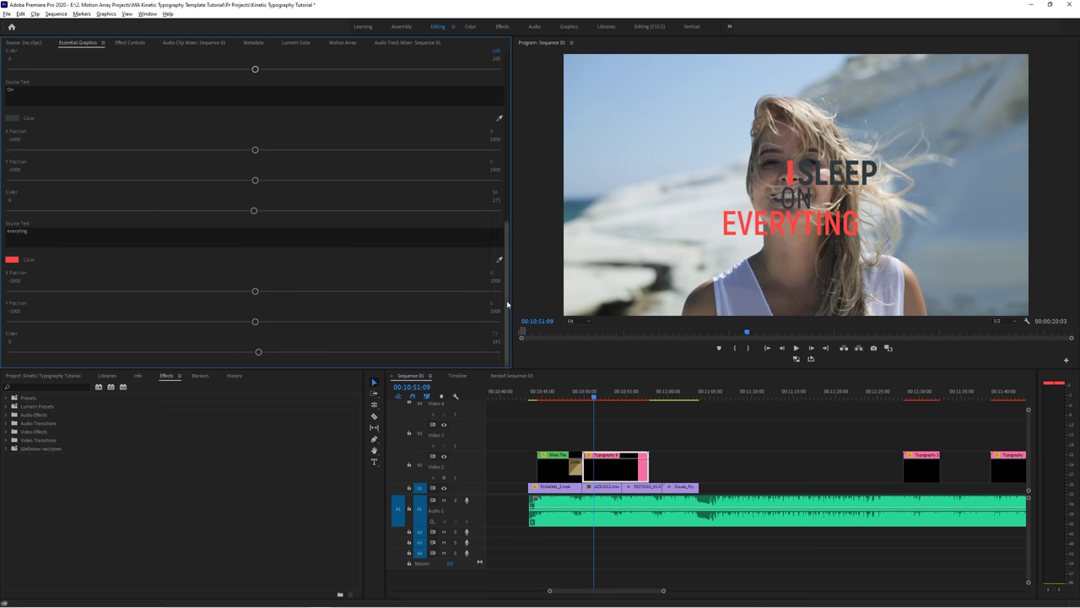
- Change the colour of the words Sleep and On to white
click(12, 301)
key(Return)
scroll(85, 253, up, 1)
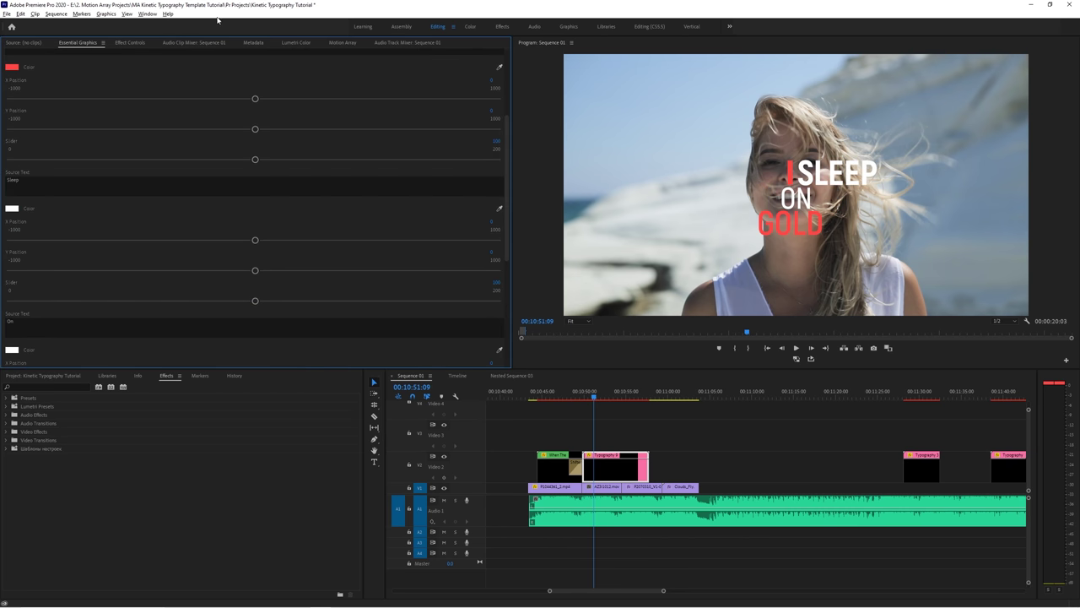
- Enlarge the title's words to their maximum sizes, and place ON and GOLD side by side beneath I SLEEP
scroll(253, 221, down, 4)
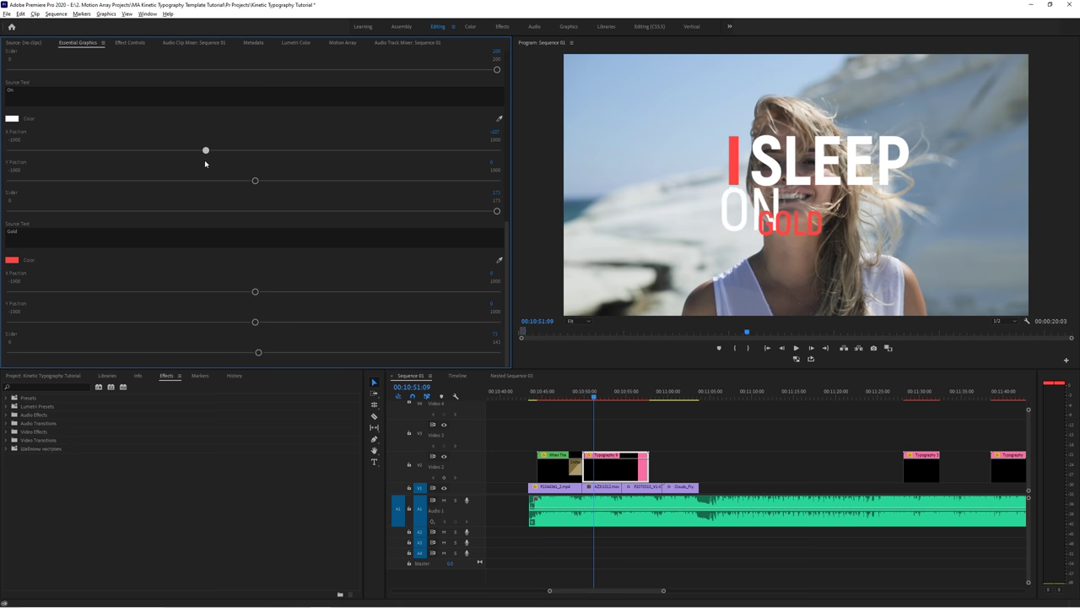
drag(258, 352, 497, 353)
drag(254, 322, 238, 322)
drag(255, 292, 302, 290)
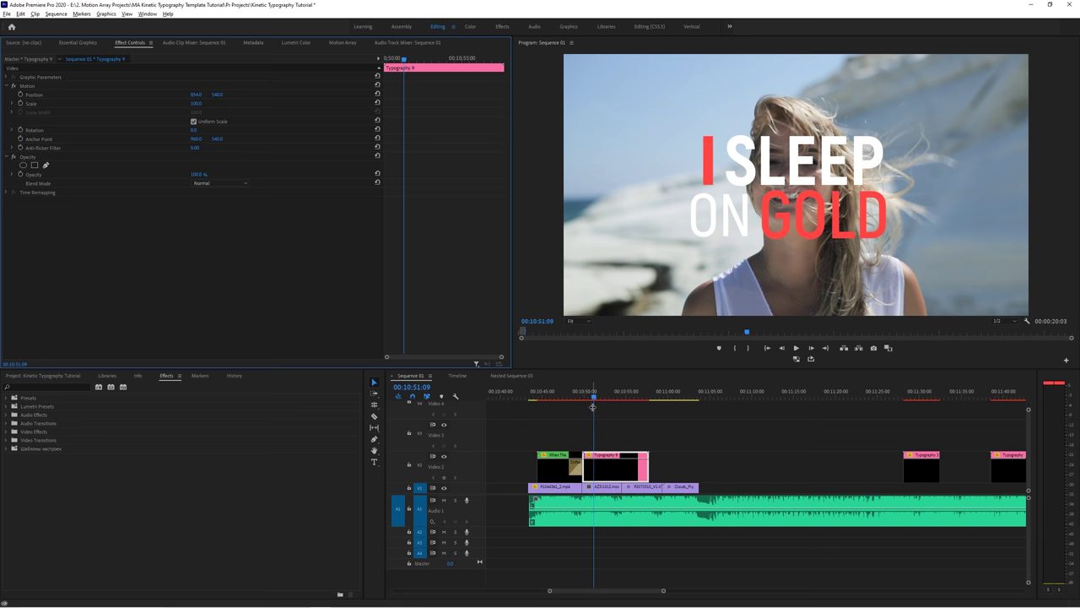
- Find the Gaussian Blur effect and apply it to the AZ3I1012.mov footage clip beneath the I Sleep On Gold title
mouse_move(595, 396)
mouse_down()
mouse_move(585, 394)
mouse_move(605, 398)
mouse_move(586, 397)
mouse_move(595, 396)
mouse_up()
click(81, 386)
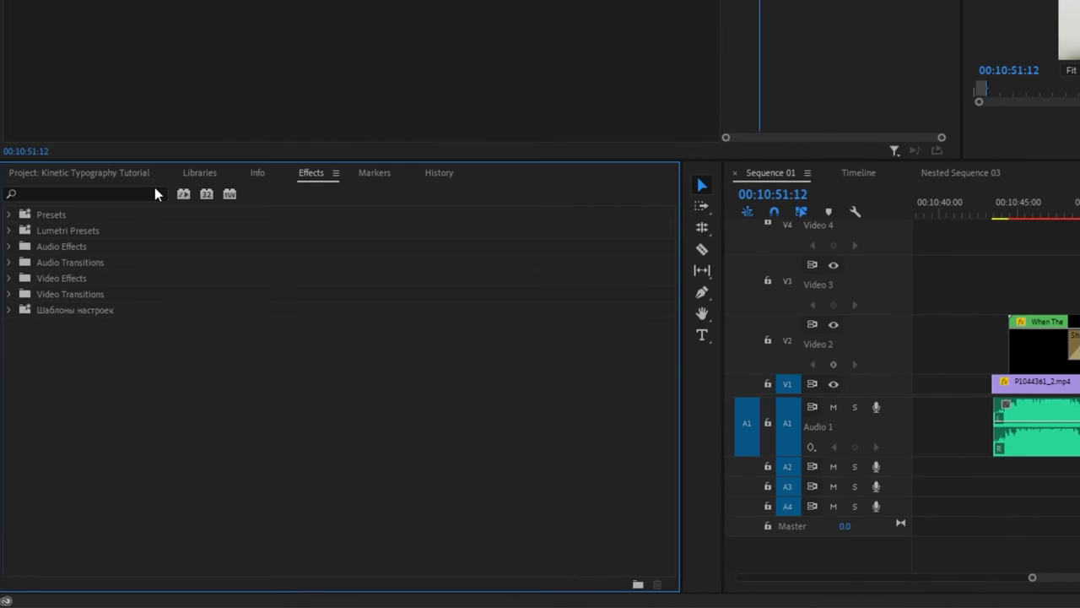
click(154, 194)
text(gauss)
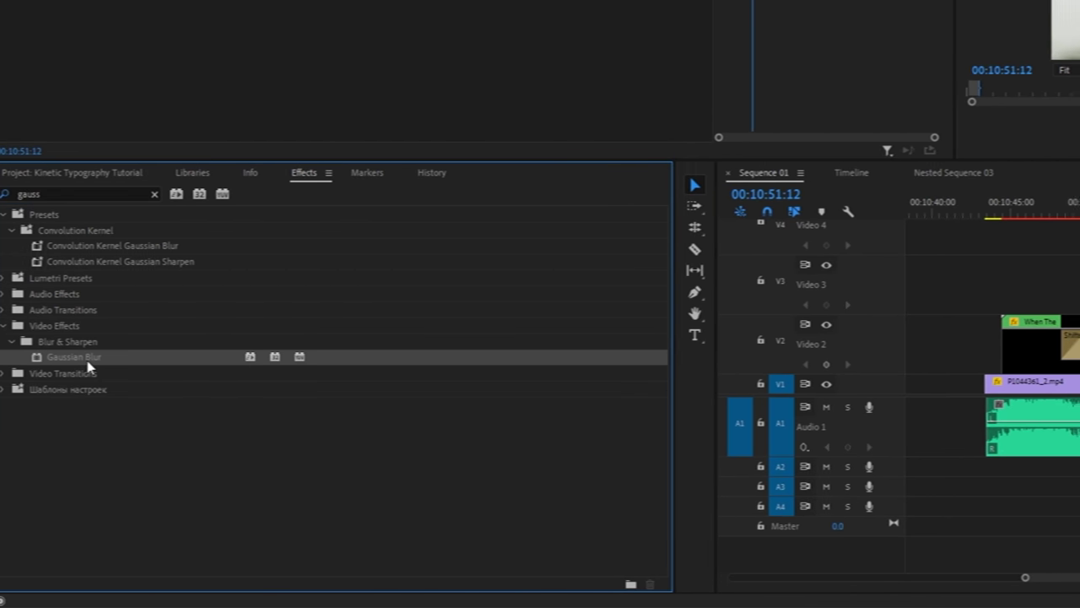
drag(95, 358, 462, 388)
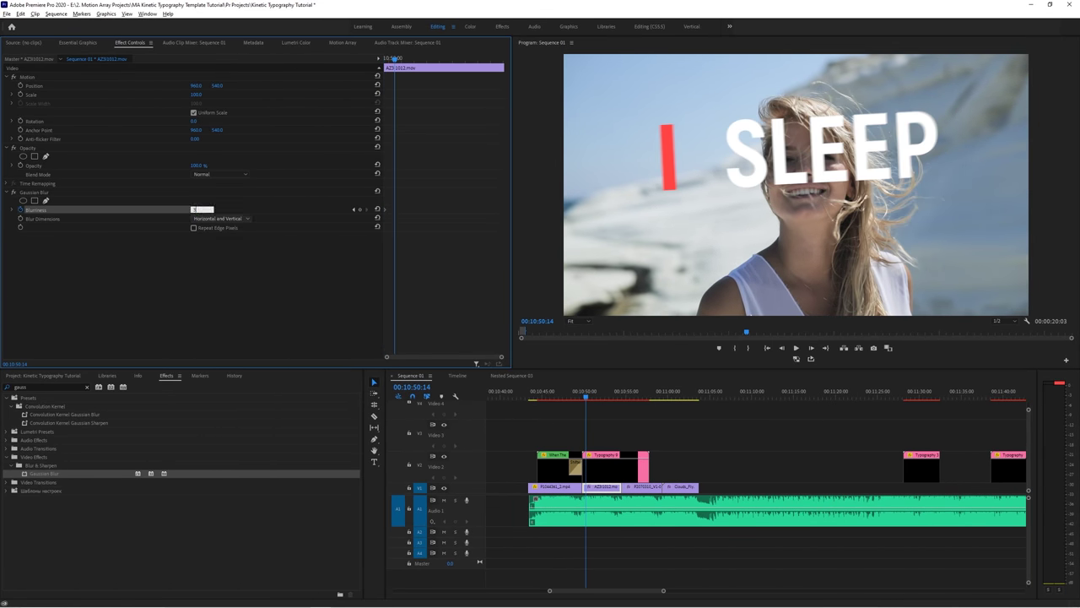
- Set the second Blurriness keyframe to 35 as the title comes in, and enable Repeat Edge Pixels
text(55)
key(Return)
click(193, 228)
- Add two closing Blurriness keyframes around the title's exit, the last at 00:10:52:57, and review the blur animation
key(space)
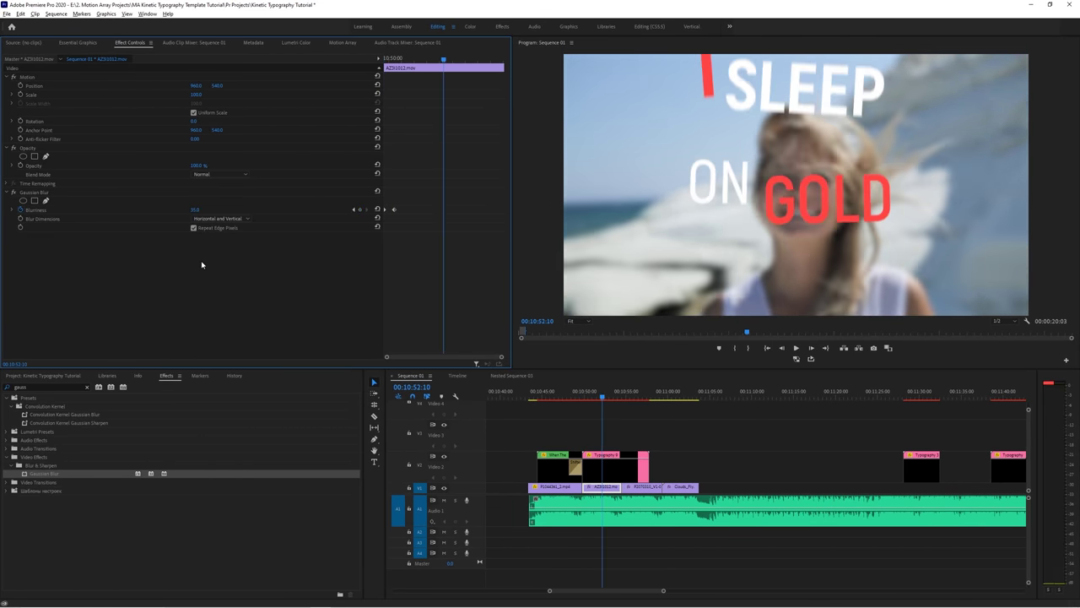
click(362, 208)
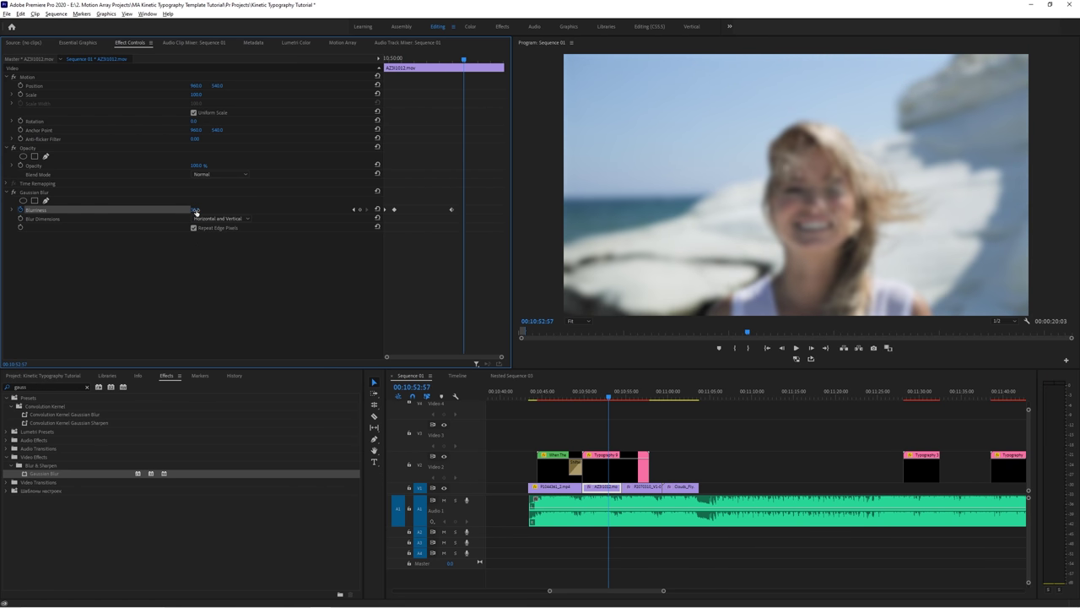
mouse_move(598, 402)
mouse_down()
mouse_move(580, 402)
mouse_move(590, 400)
mouse_up()
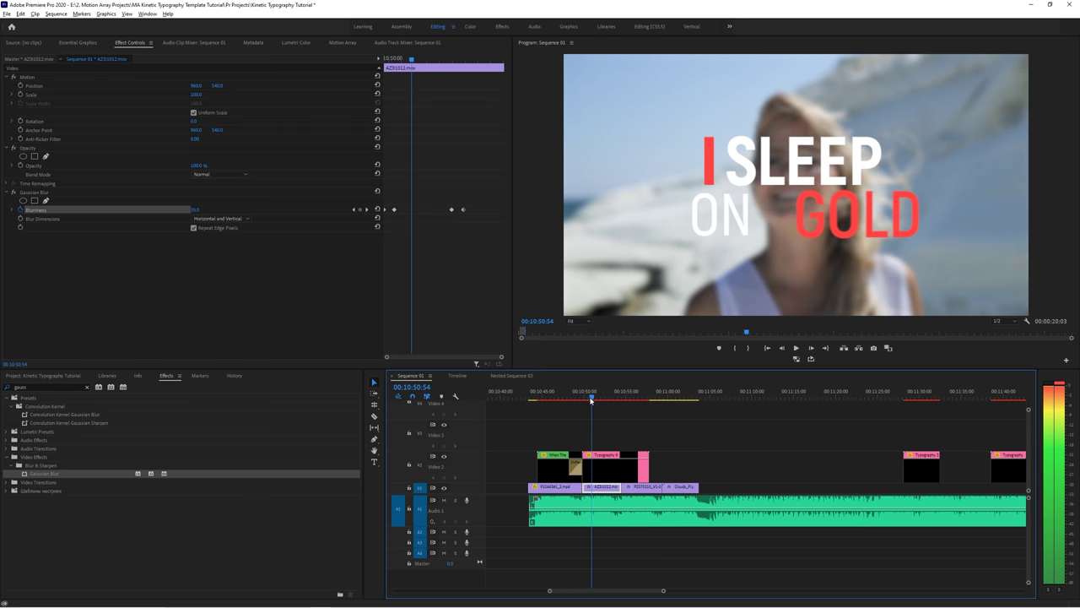
- Show the Time Remapping speed keyframes on the Typography 9 clip and enlarge the timeline around it
click(606, 418)
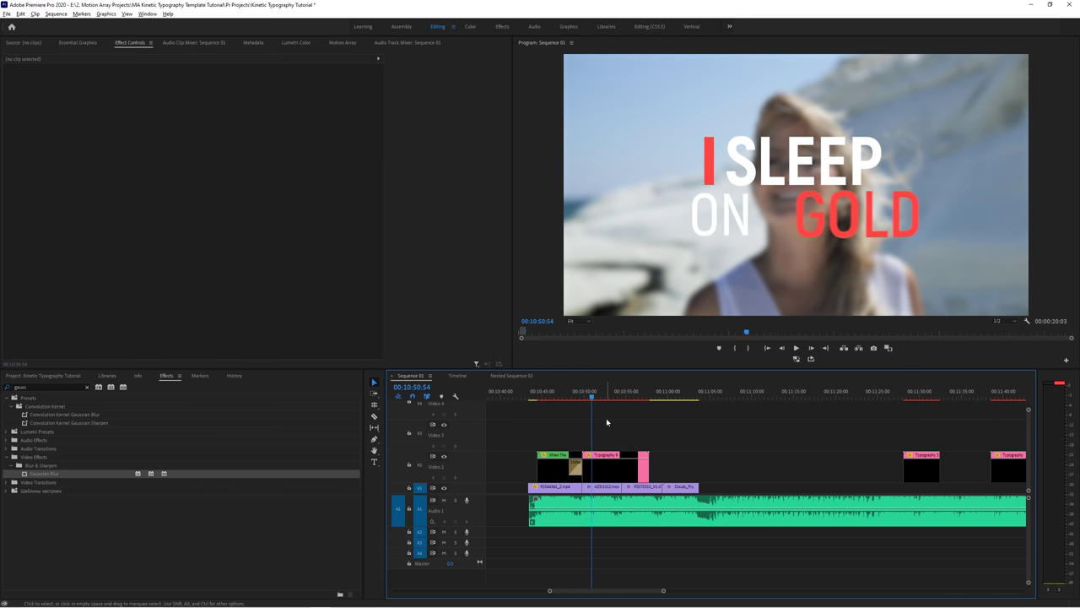
right_click(599, 474)
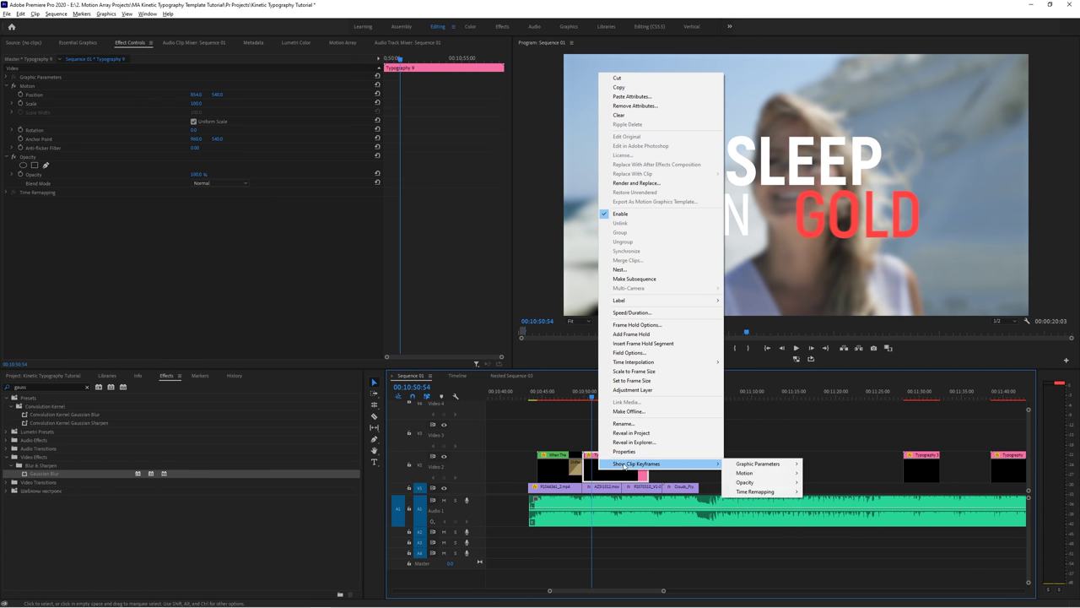
click(814, 493)
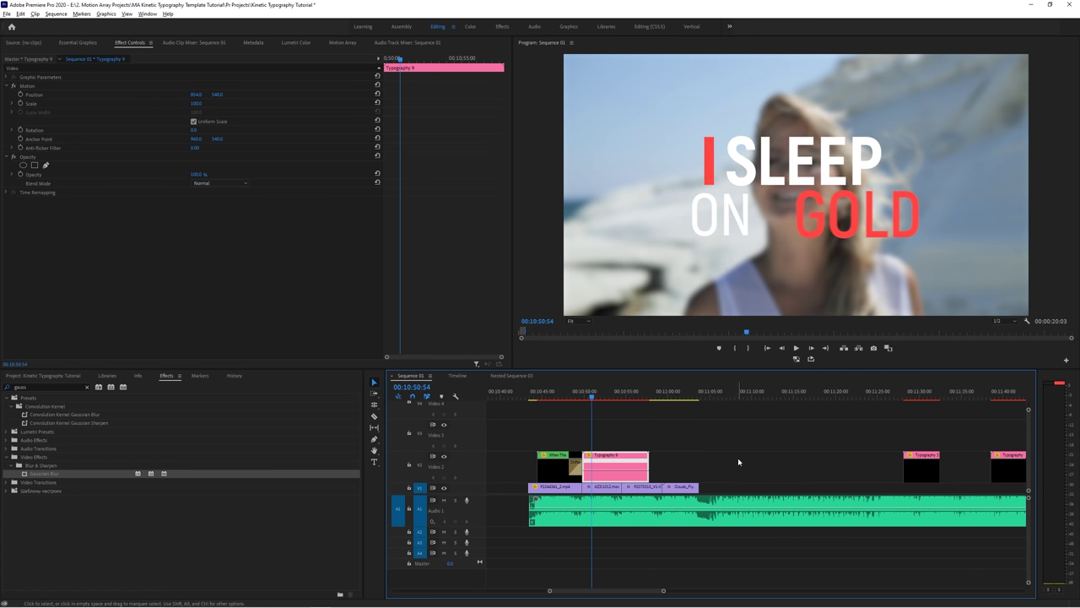
key(=)
key(=)
- Create a smooth speed ramp in Typography 9 just after 00:10:50, slowing the following part to about 41%, and play it back
drag(722, 394, 734, 387)
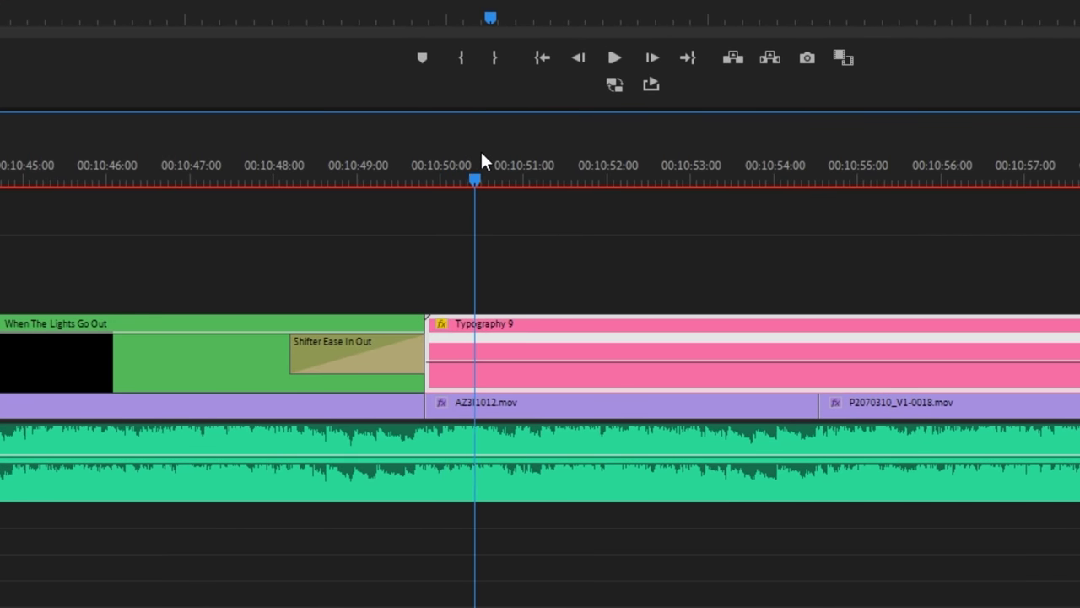
drag(481, 150, 495, 151)
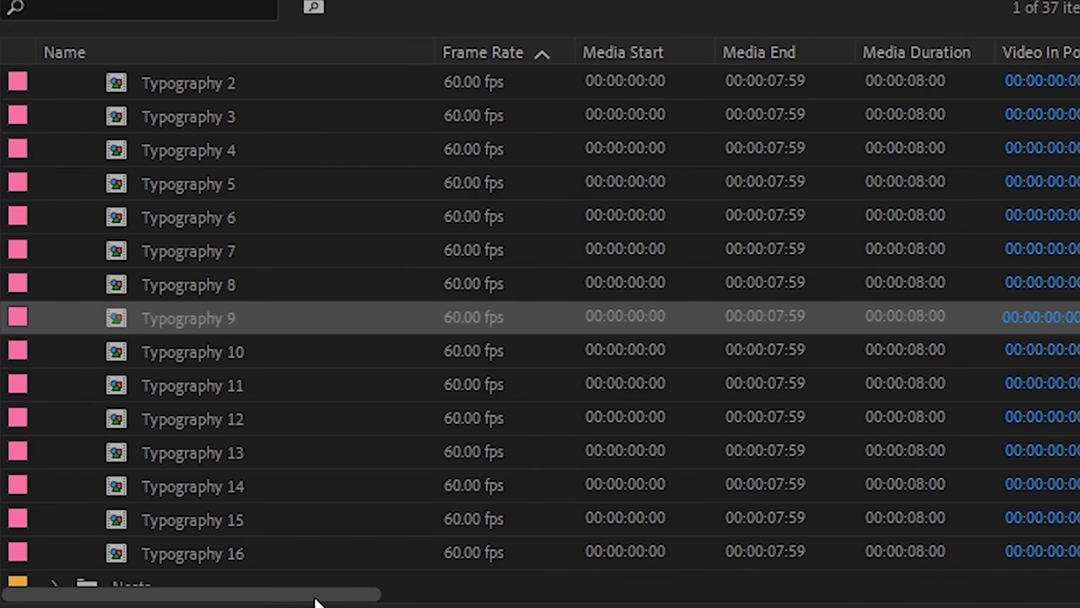
mouse_move(316, 598)
mouse_down()
mouse_move(325, 606)
mouse_move(317, 603)
mouse_up()
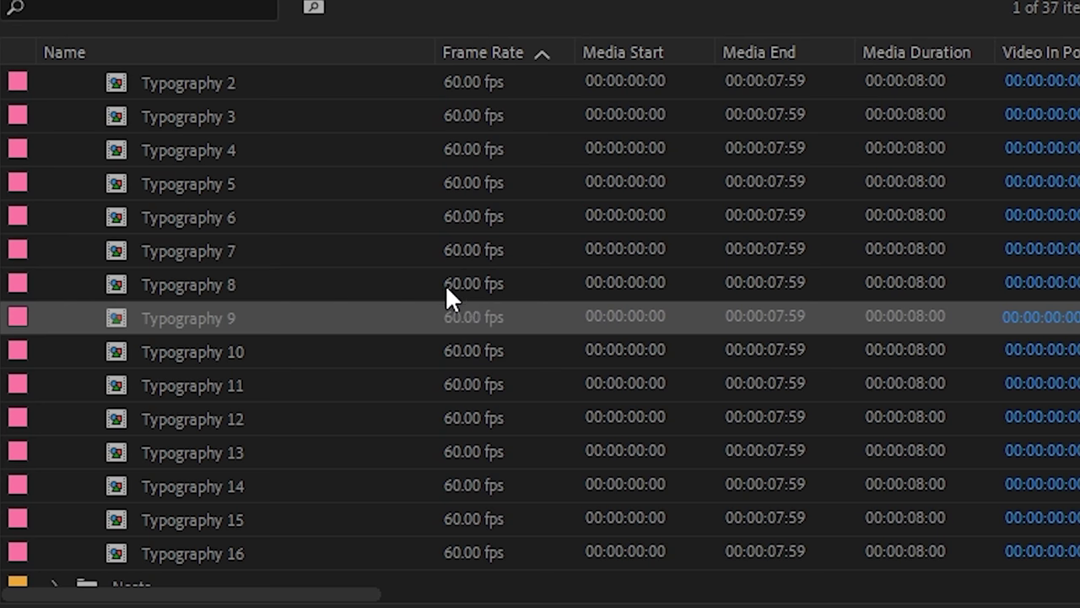
drag(475, 337, 501, 359)
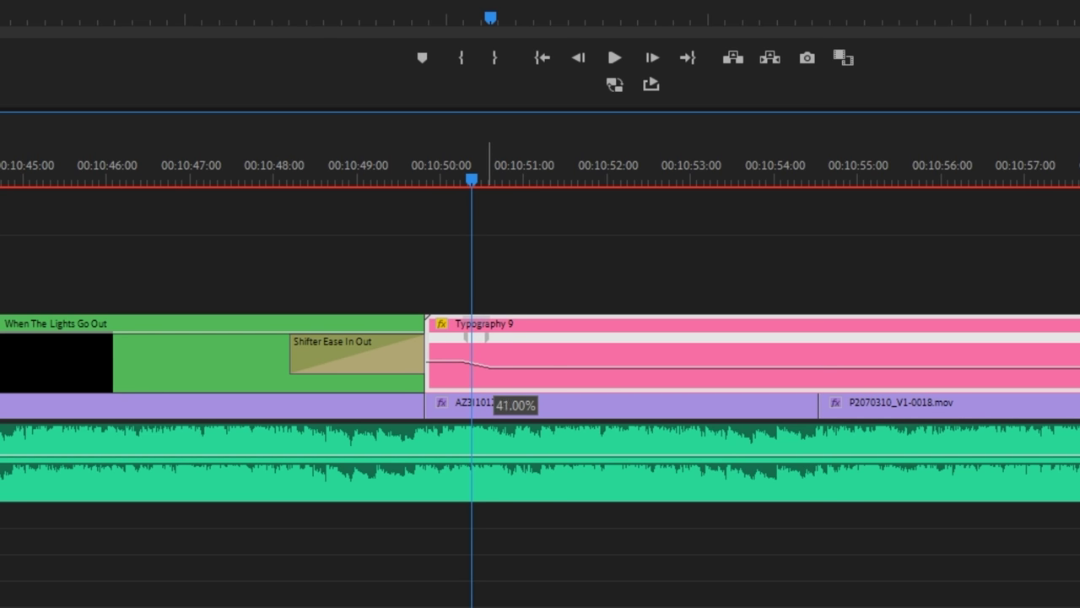
drag(489, 411, 491, 416)
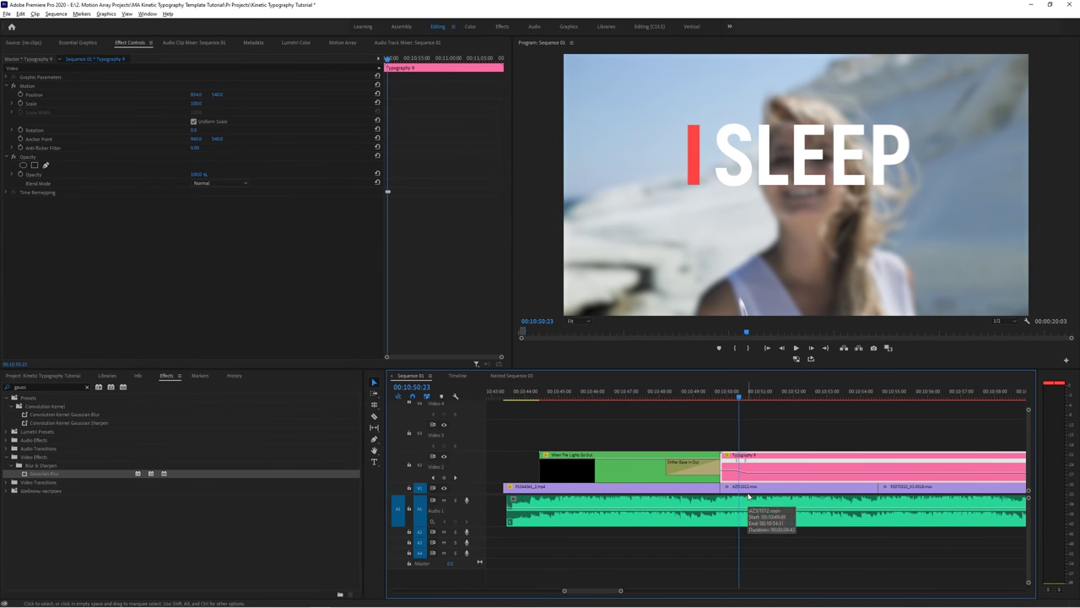
key(space)
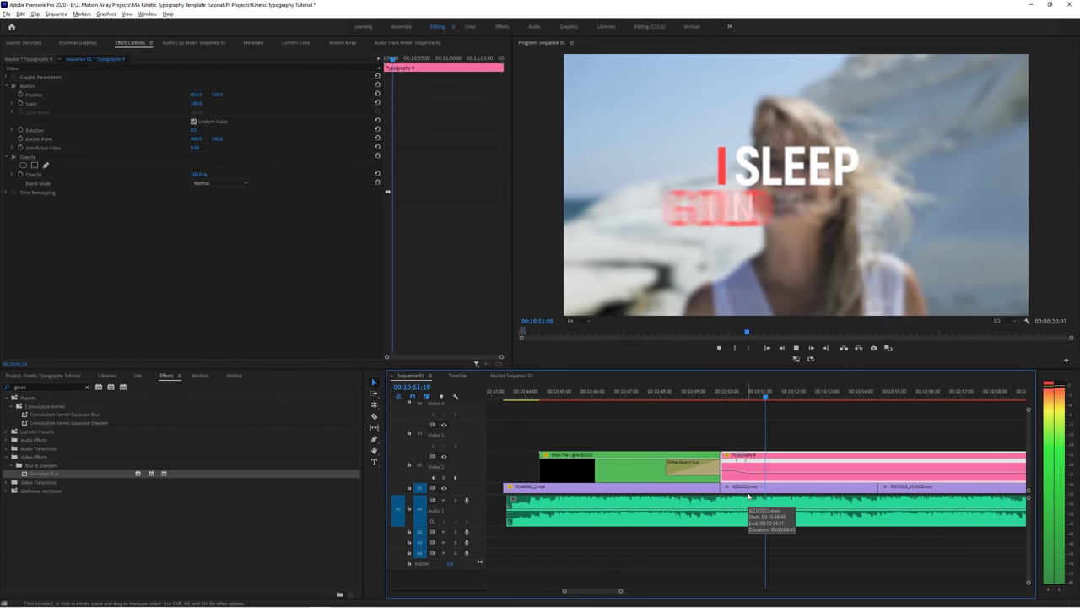
key(space)
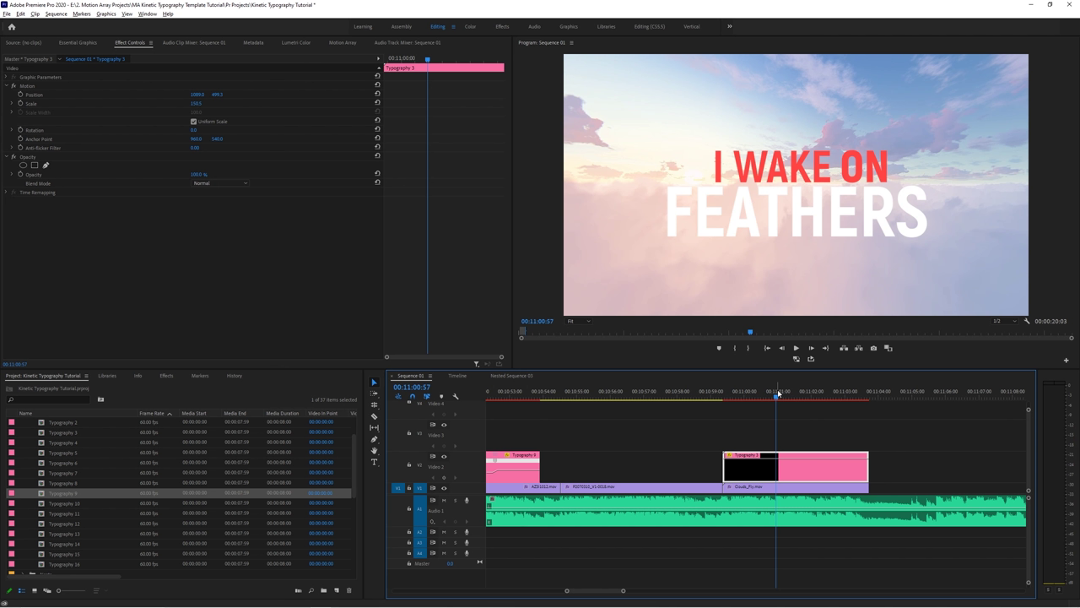
- Darken the Clouds_Fly.mov footage behind the I Wake On Feathers title by lowering the midpoint of its Lumetri RGB curve
click(776, 487)
click(296, 43)
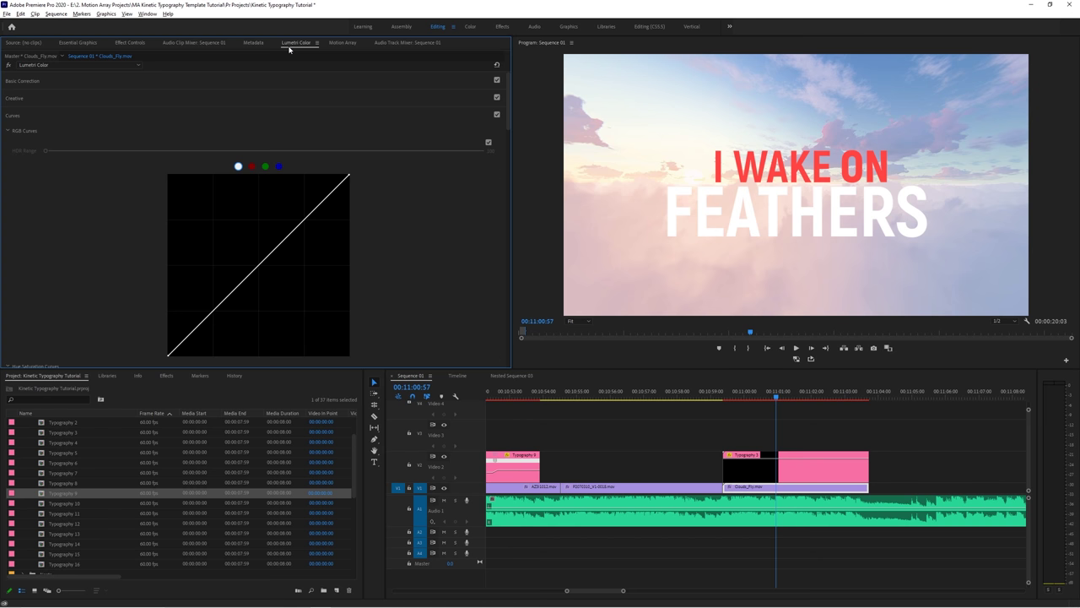
click(31, 116)
click(14, 116)
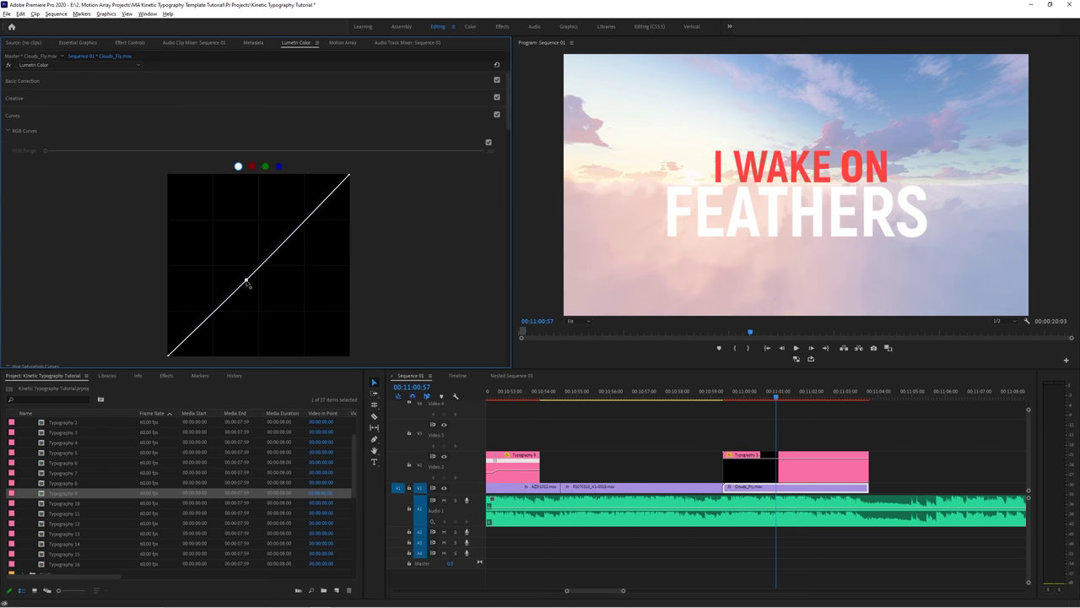
drag(247, 285, 263, 302)
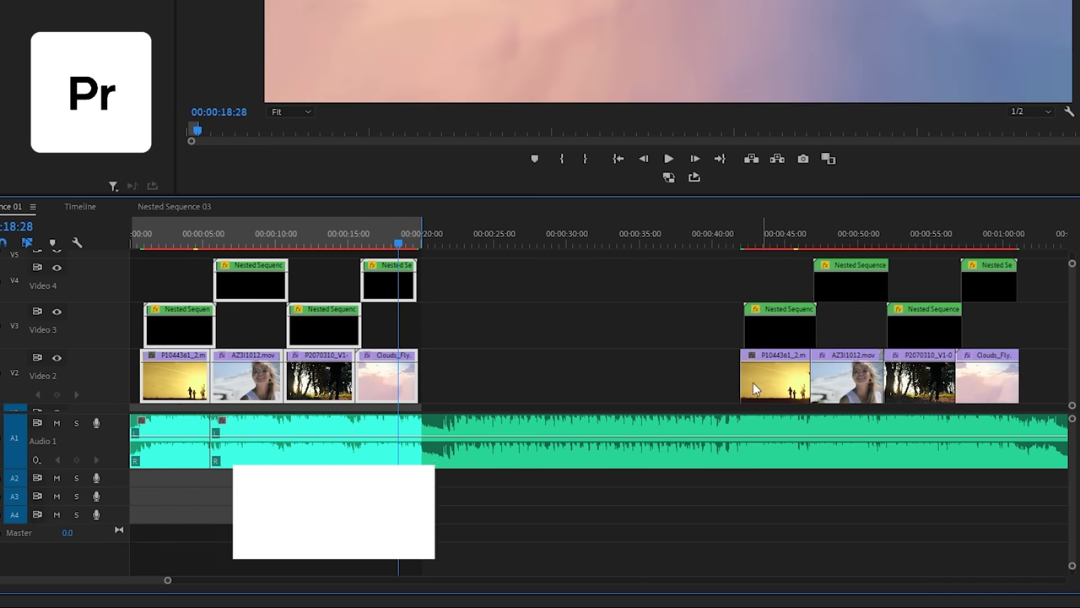
- Review the second set of nested titles and footage from about 00:00:42 through the I Sleep On Gold title
click(751, 243)
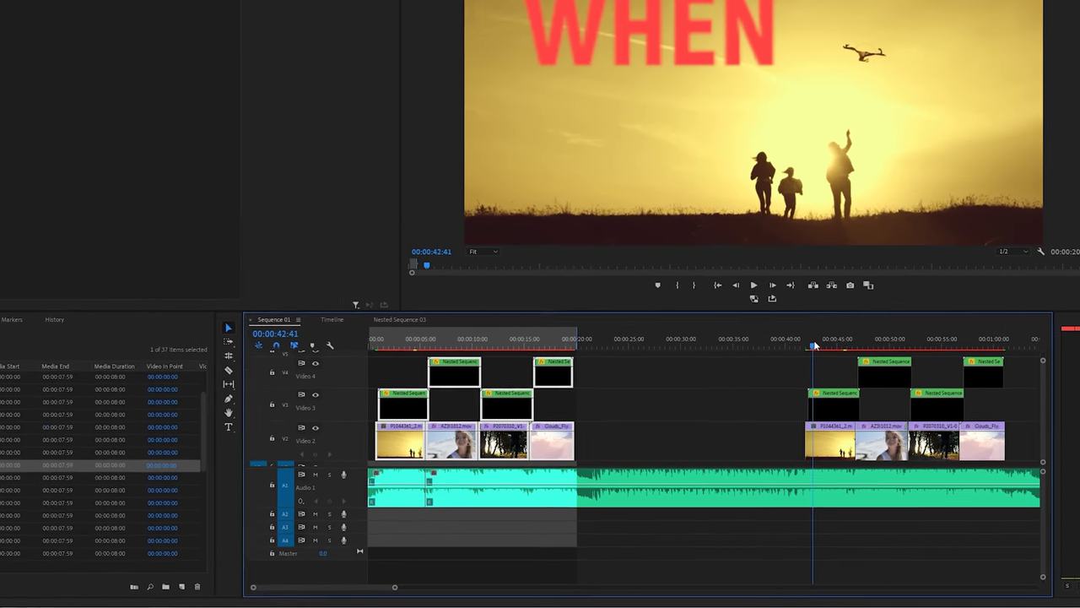
drag(815, 345, 850, 345)
drag(880, 397, 915, 412)
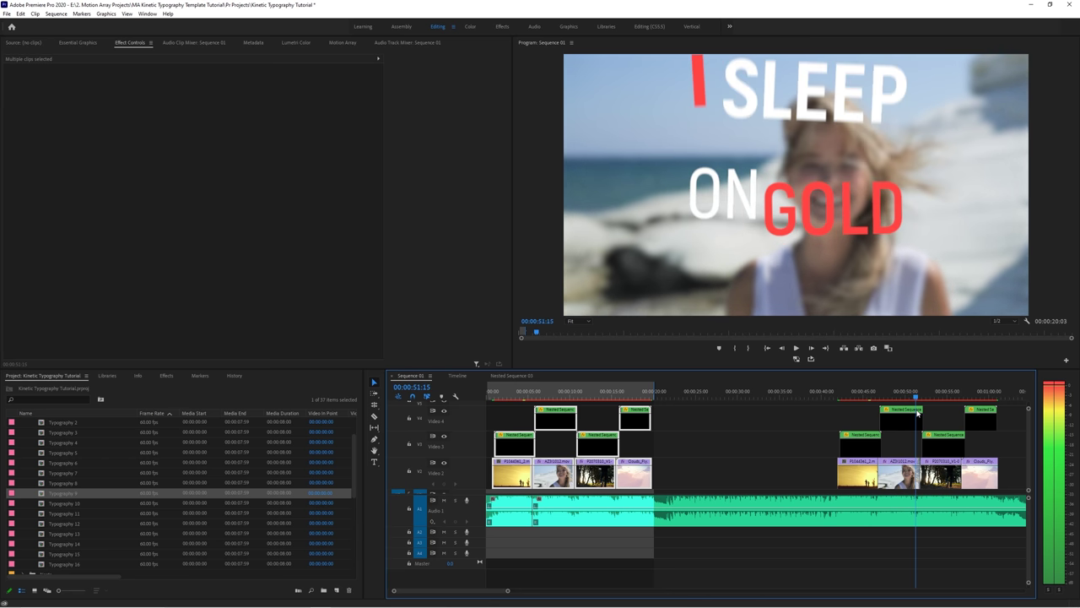